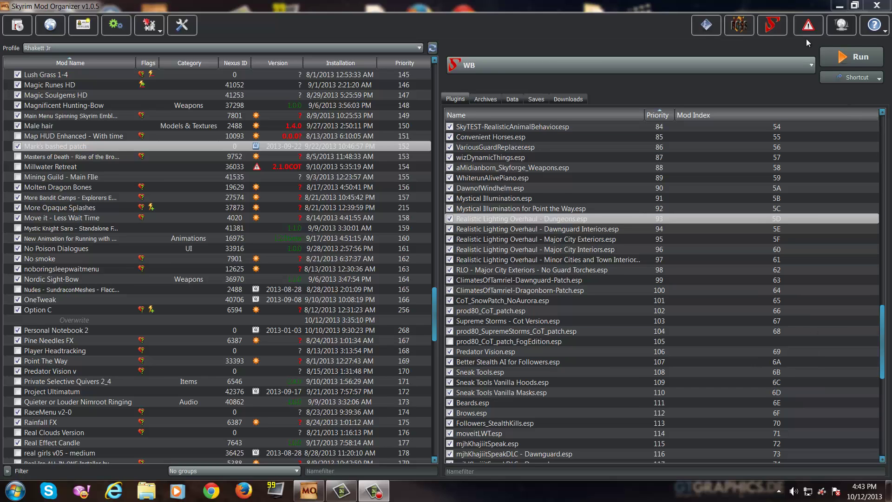
Run BOSS from Mod Organizer to sort the plugins and update the masterlist
{"action": "left_click", "coordinate": [750, 32]}
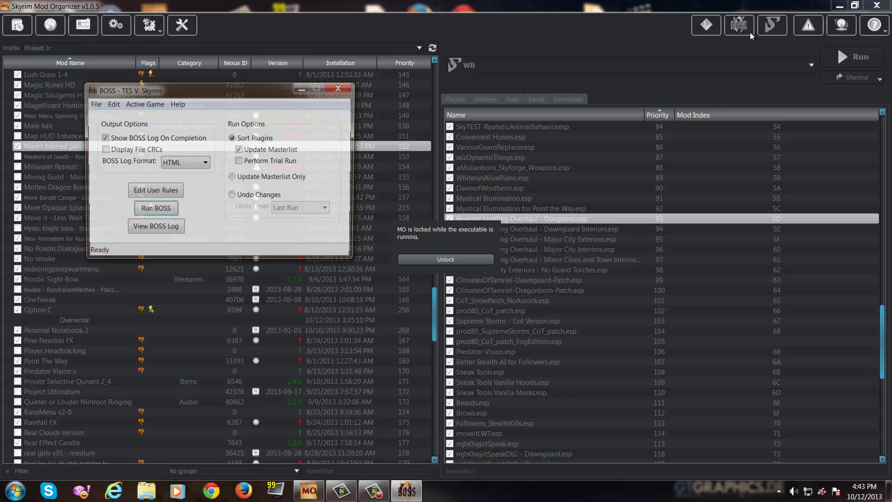
{"action": "left_click", "coordinate": [163, 210]}
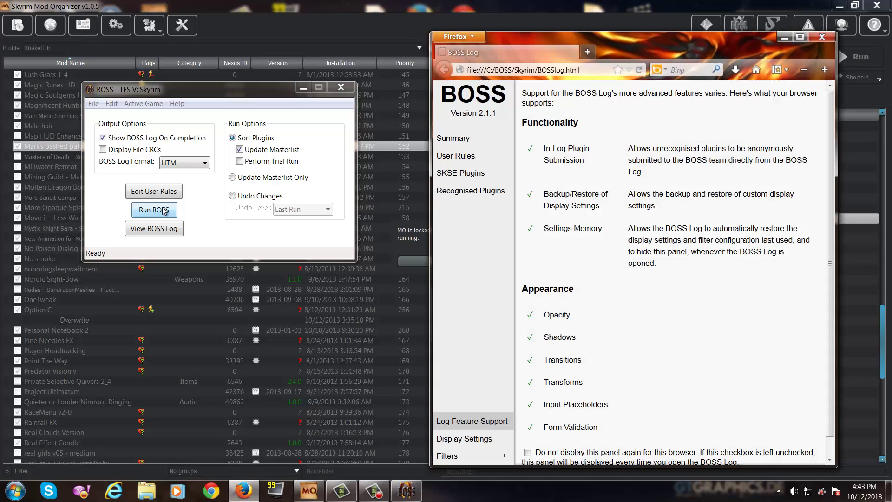
Maximize the BOSS log and scroll Recognised Plugins to the 83Willows Delev, Relev suggestion
{"action": "left_click", "coordinate": [799, 37]}
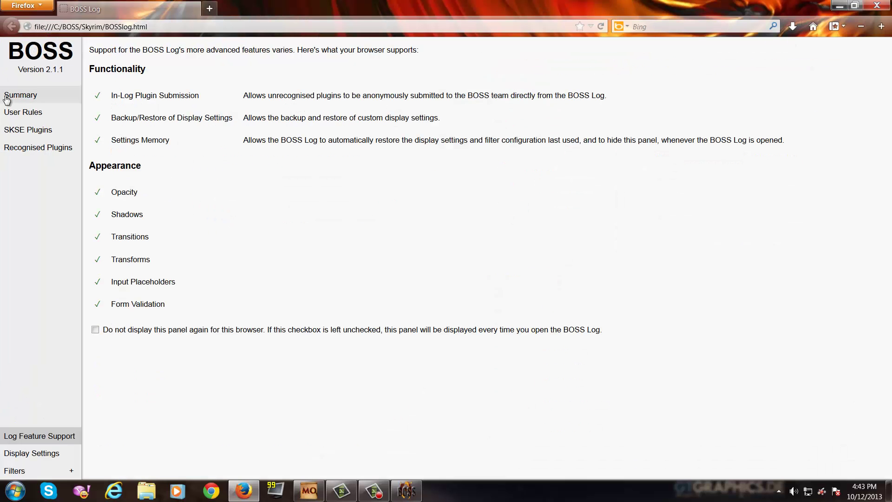
{"action": "left_click", "coordinate": [33, 150]}
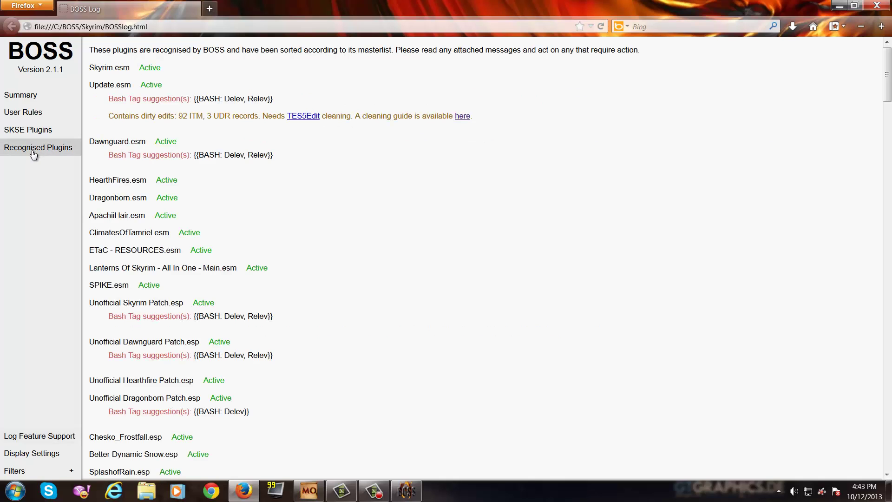
{"action": "scroll", "coordinate": [313, 358], "scroll_direction": "down", "scroll_amount": 8}
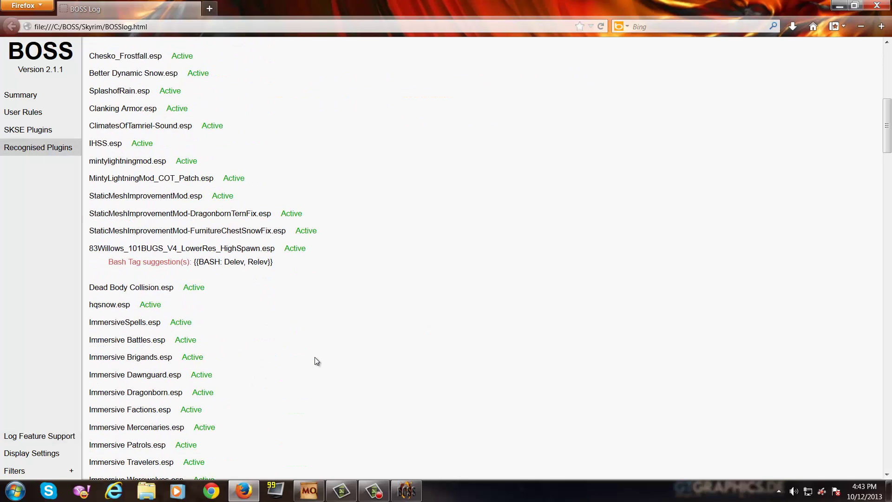
{"action": "scroll", "coordinate": [314, 357], "scroll_direction": "up", "scroll_amount": 9}
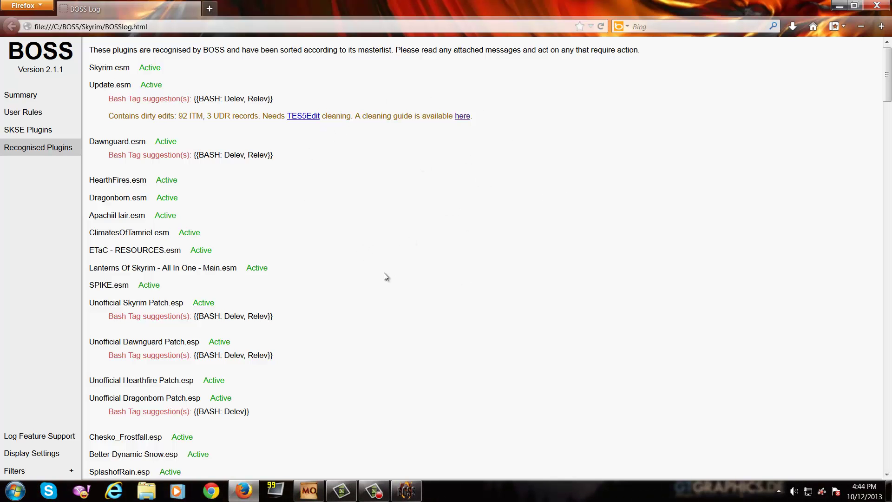
{"action": "scroll", "coordinate": [377, 297], "scroll_direction": "down", "scroll_amount": 10}
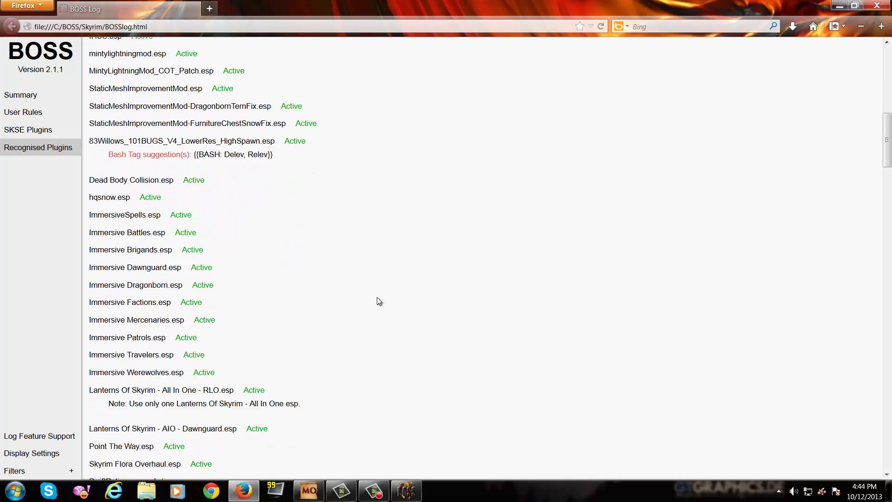
{"action": "scroll", "coordinate": [378, 296], "scroll_direction": "down", "scroll_amount": 1}
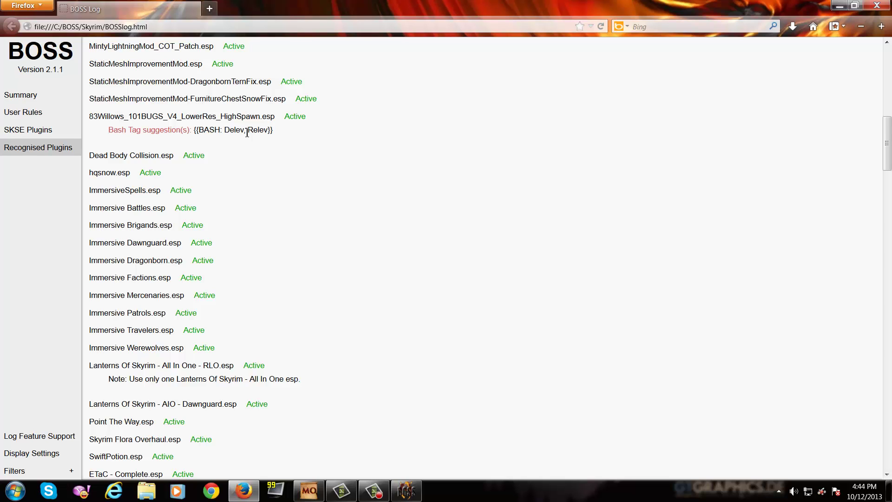
Close BOSS and launch Wrye Bash from Mod Organizer, choosing Skyrim as the game
{"action": "left_click", "coordinate": [303, 491]}
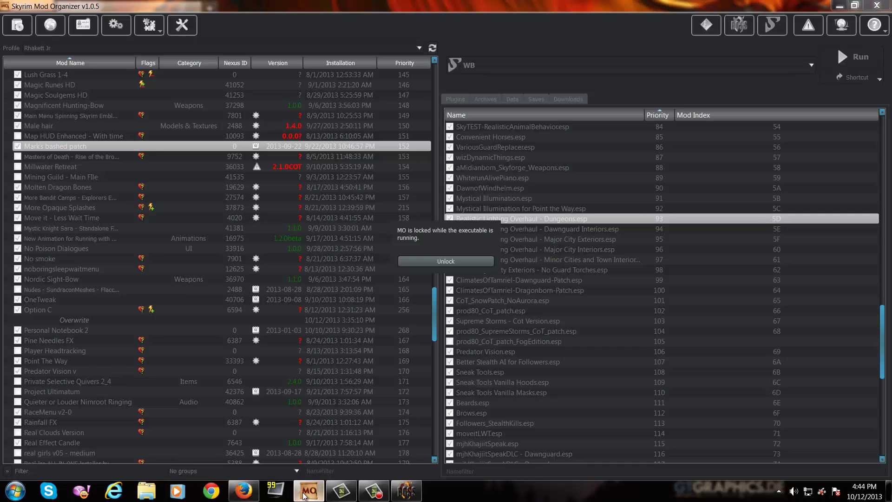
{"action": "left_click", "coordinate": [405, 491]}
{"action": "left_click", "coordinate": [346, 91]}
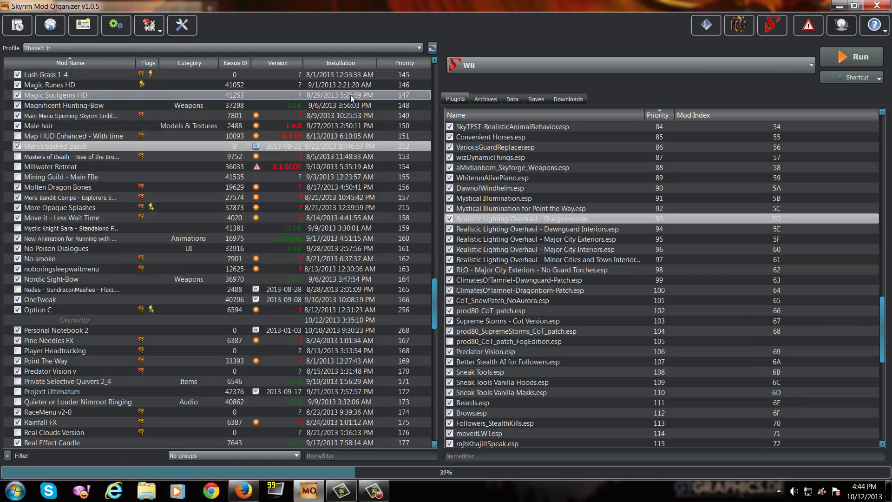
{"action": "left_click", "coordinate": [768, 29]}
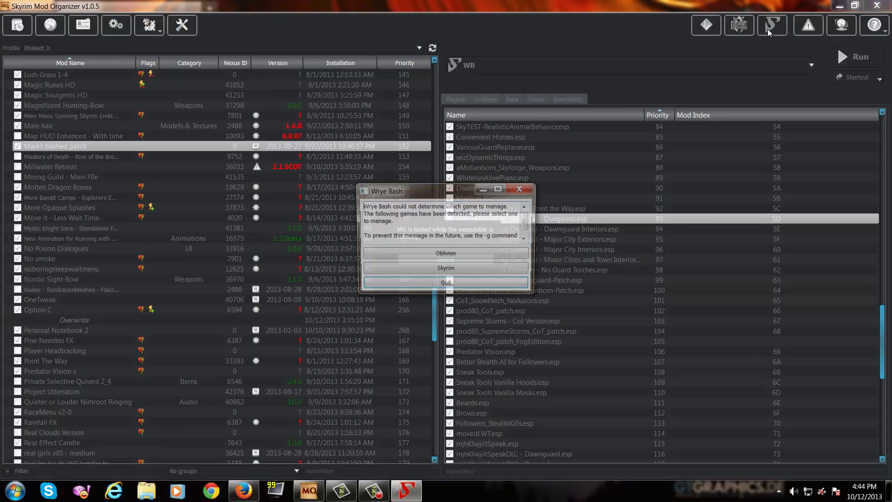
{"action": "left_click", "coordinate": [444, 270]}
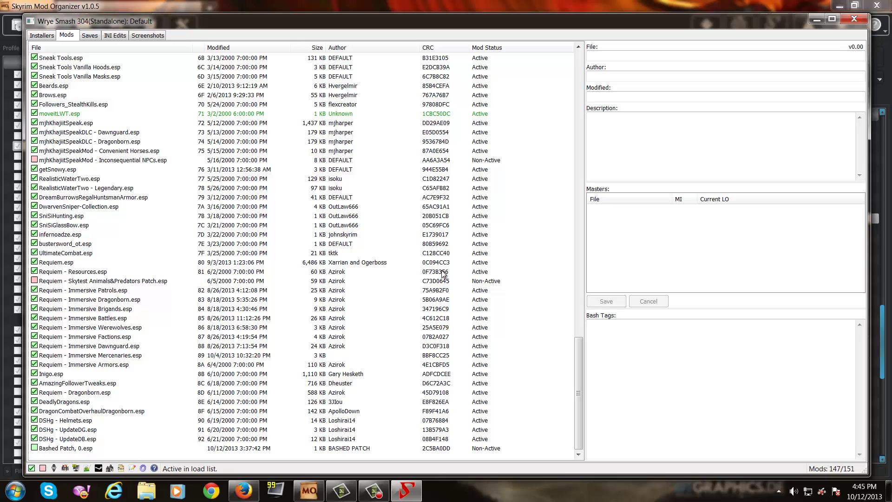
Sort the Mods list by the File column and scroll back to its top
{"action": "left_click", "coordinate": [42, 46]}
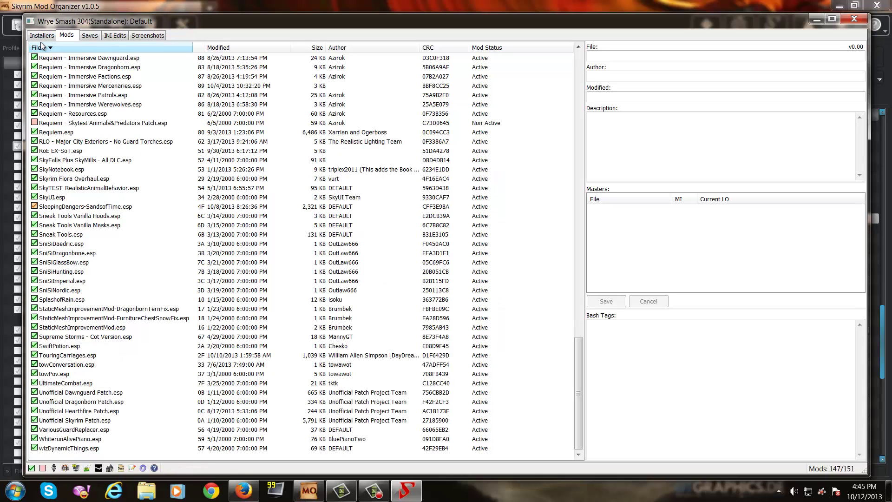
{"action": "scroll", "coordinate": [75, 151], "scroll_direction": "up", "scroll_amount": 12}
{"action": "scroll", "coordinate": [75, 151], "scroll_direction": "up", "scroll_amount": 15}
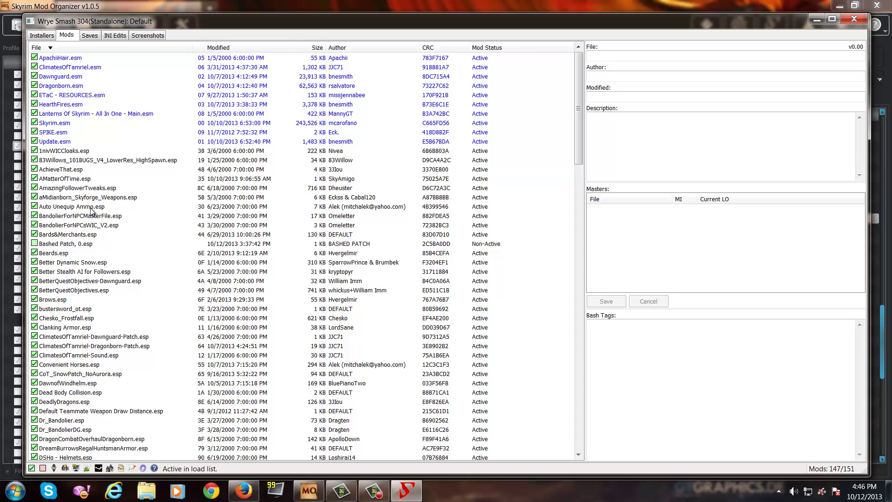
Scroll down the Mods list, then bring the BOSS log forward
{"action": "scroll", "coordinate": [91, 209], "scroll_direction": "down", "scroll_amount": 8}
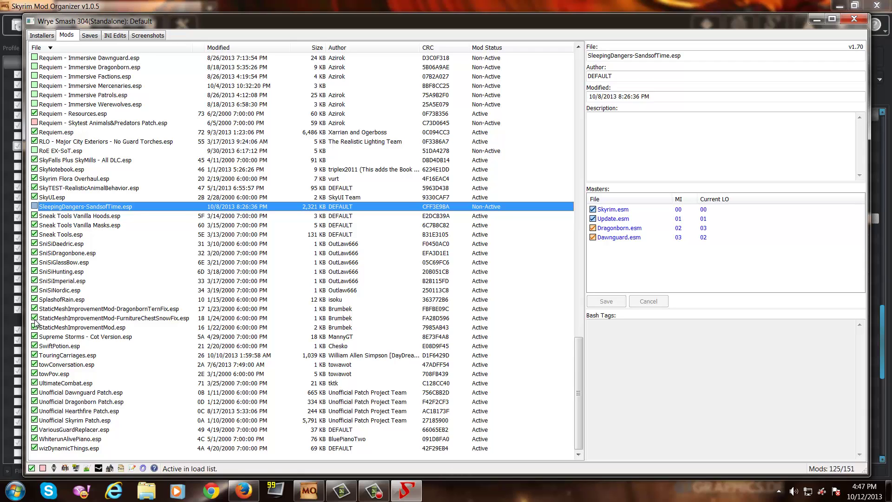
{"action": "left_click", "coordinate": [249, 497]}
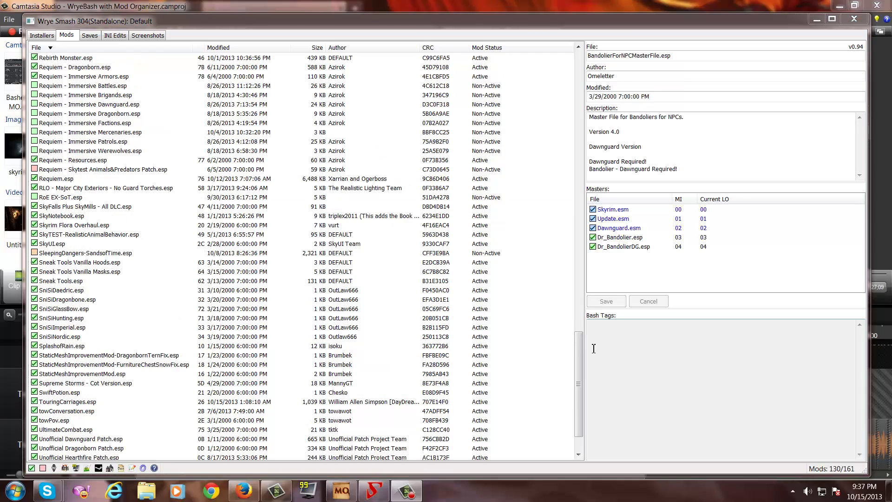
Select 83Willows_101BUGS_V4_LowerRes_HighSpawn.esp to see its Delev and Relev Bash Tags
{"action": "left_click", "coordinate": [117, 134]}
{"action": "scroll", "coordinate": [117, 135], "scroll_direction": "up", "scroll_amount": 20}
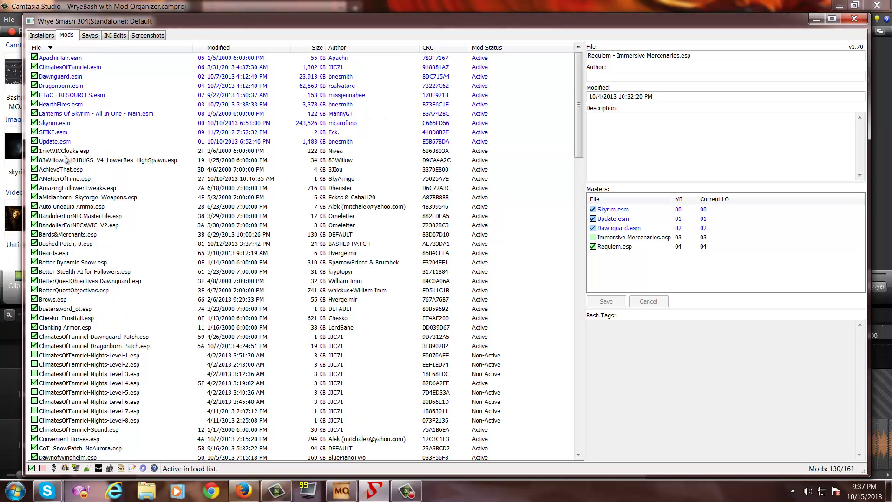
{"action": "left_click", "coordinate": [78, 163]}
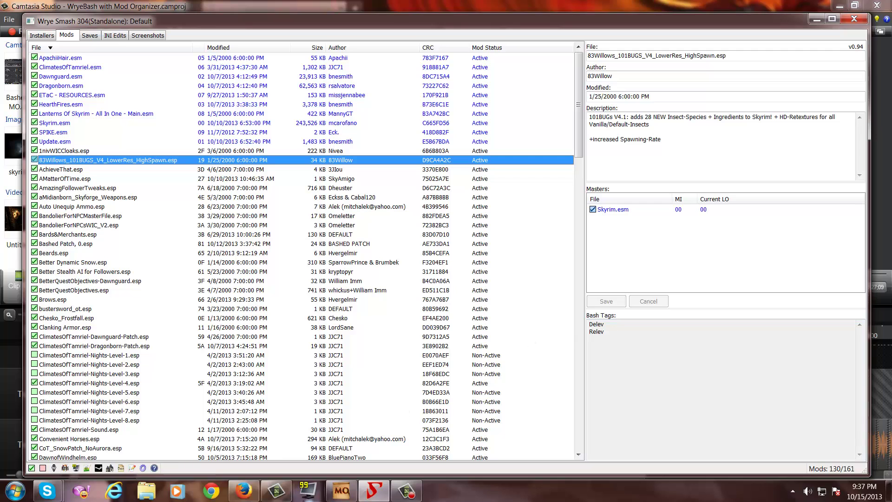
Find the BOSS log's Delev, Relev suggestion for 83Willows_101BUGS, then return to Wrye Bash
{"action": "left_click", "coordinate": [244, 491]}
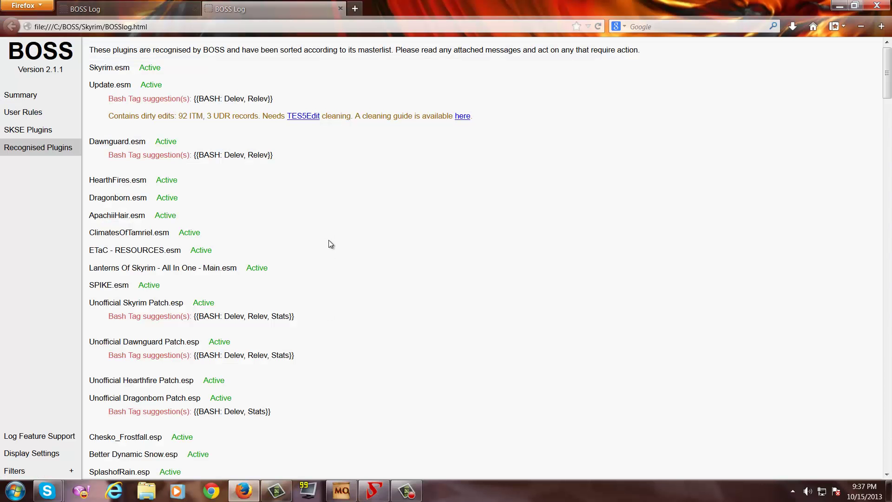
{"action": "scroll", "coordinate": [328, 240], "scroll_direction": "down", "scroll_amount": 10}
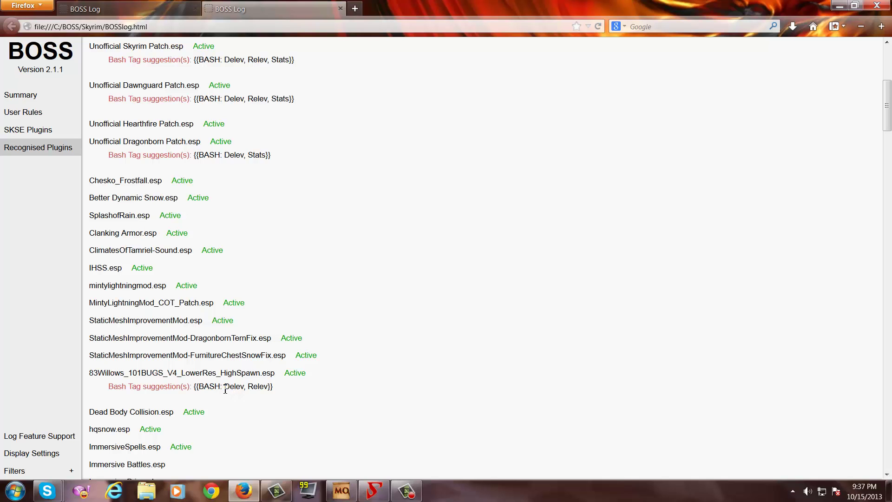
{"action": "left_click", "coordinate": [374, 490]}
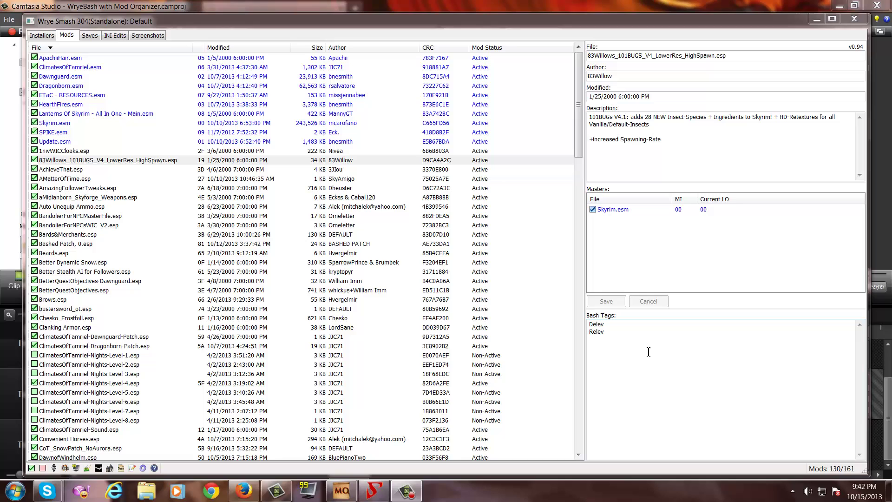
Remove the Delev and Relev tags from 83Willows, then reset its Bash Tags to Automatic
{"action": "right_click", "coordinate": [648, 352]}
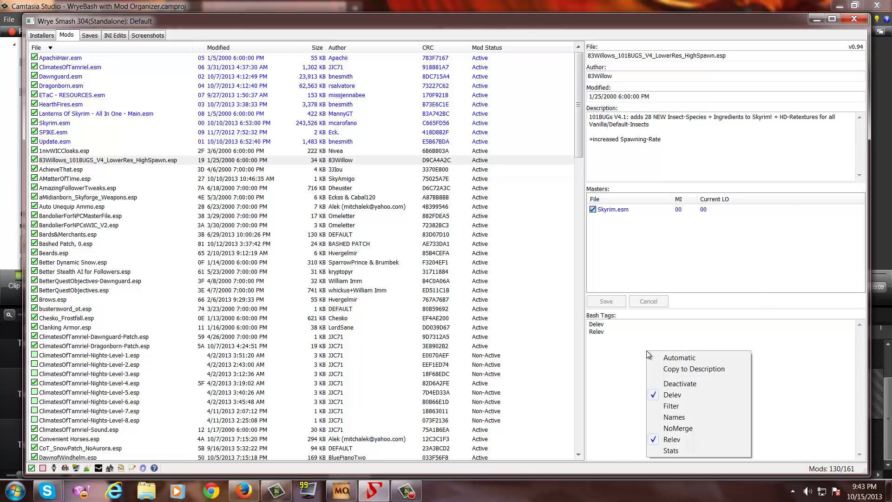
{"action": "left_click", "coordinate": [674, 395]}
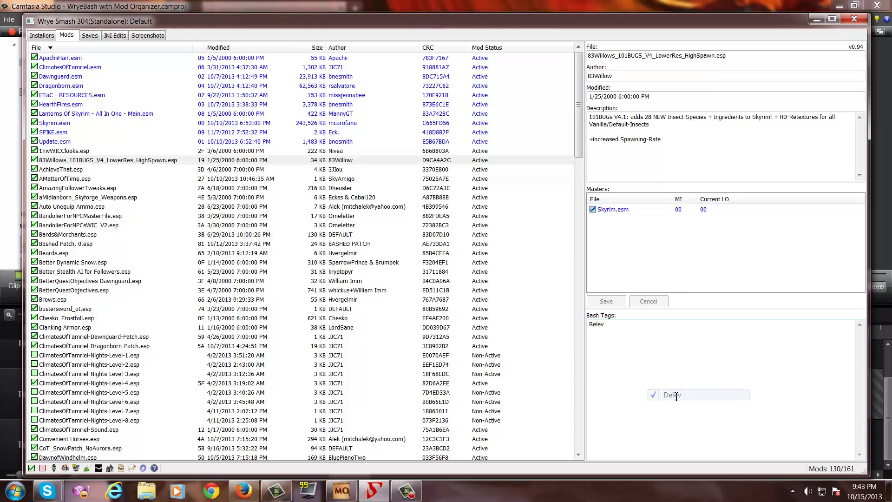
{"action": "right_click", "coordinate": [655, 351]}
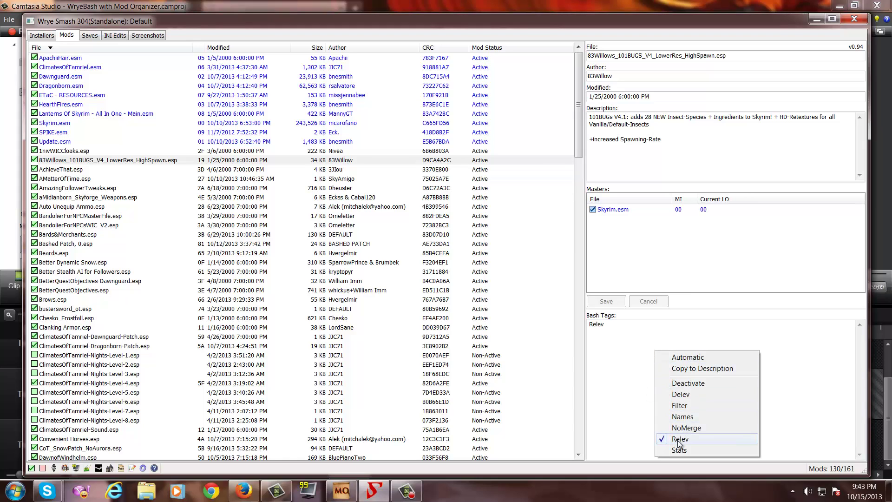
{"action": "left_click", "coordinate": [677, 440]}
{"action": "right_click", "coordinate": [645, 349]}
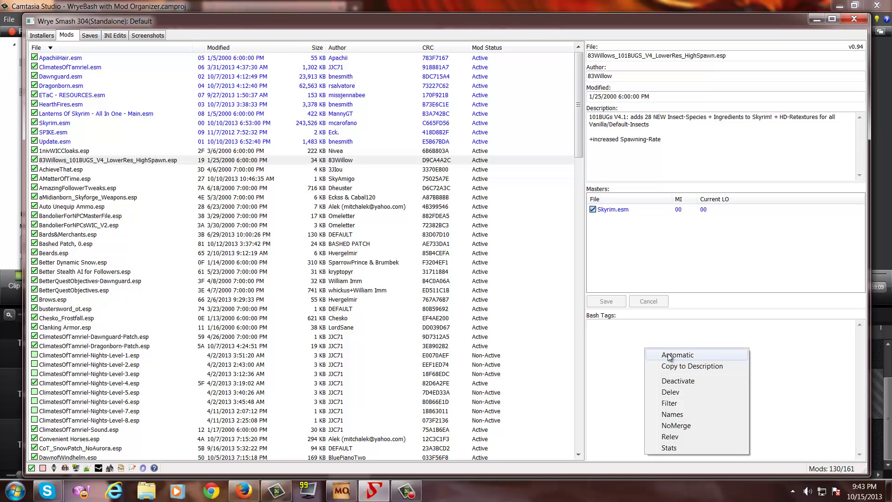
{"action": "left_click", "coordinate": [653, 356]}
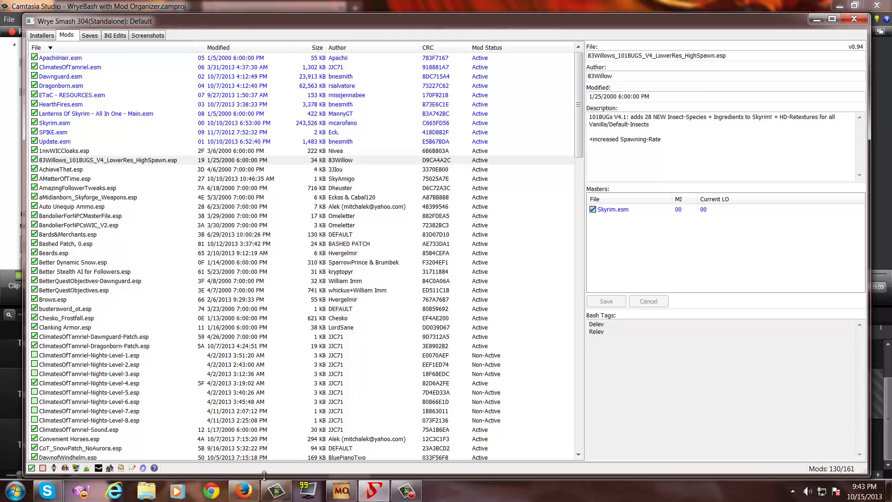
{"action": "left_click", "coordinate": [245, 496]}
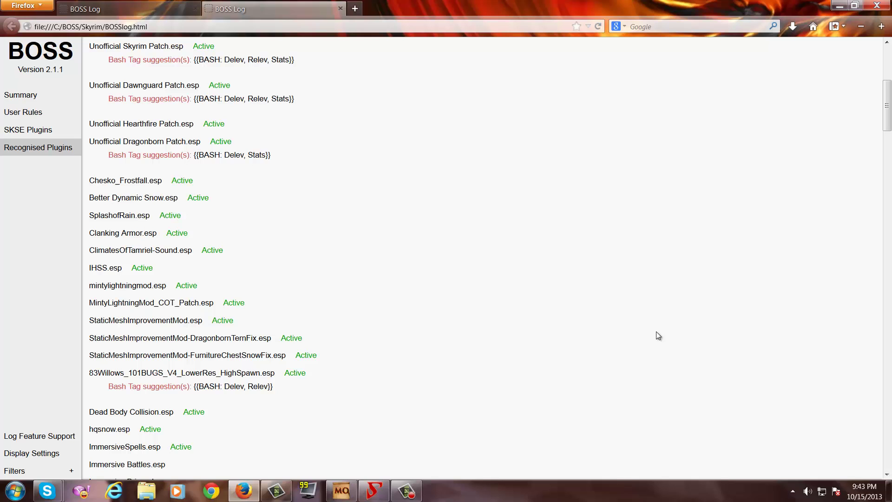
{"action": "scroll", "coordinate": [448, 275], "scroll_direction": "up", "scroll_amount": 5}
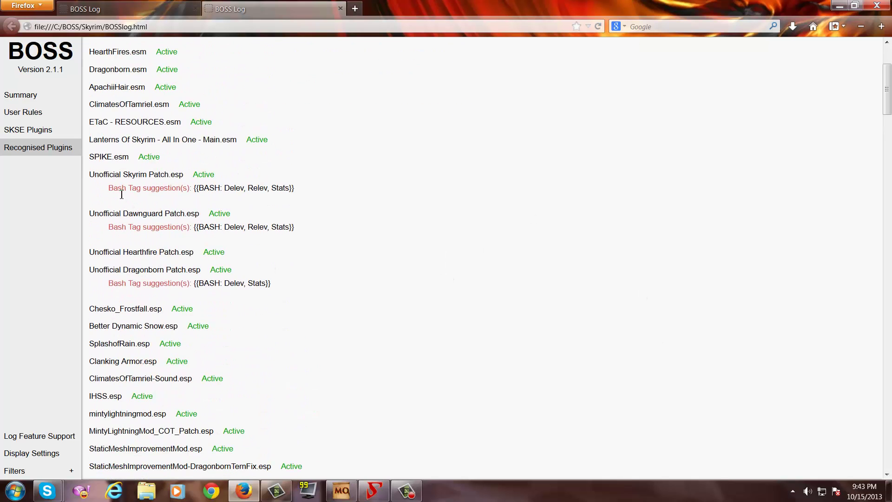
{"action": "scroll", "coordinate": [222, 230], "scroll_direction": "up", "scroll_amount": 3}
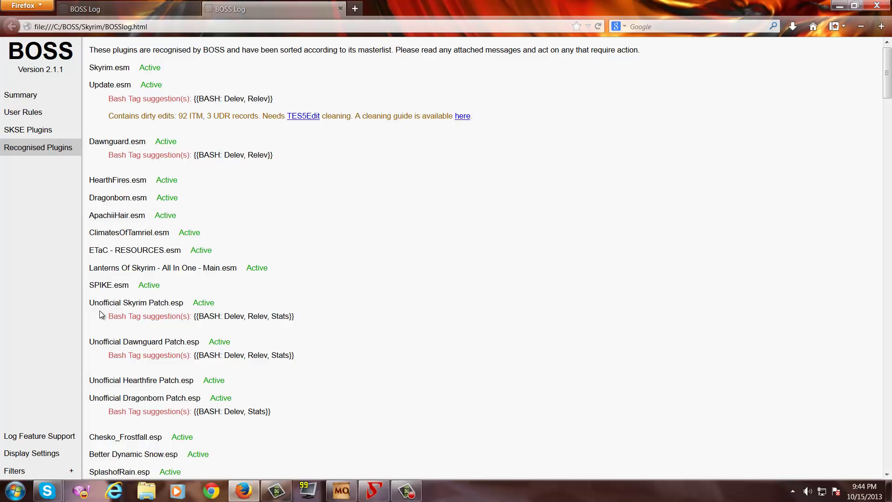
{"action": "scroll", "coordinate": [100, 314], "scroll_direction": "down", "scroll_amount": 5}
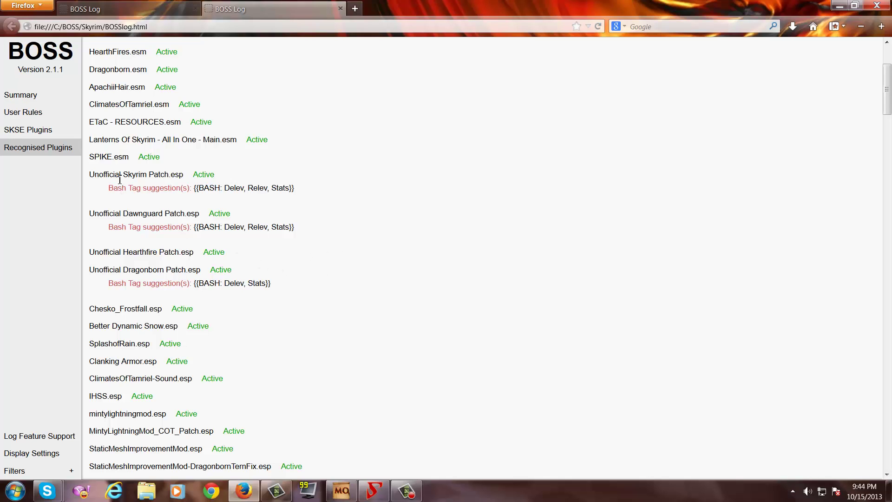
{"action": "left_click", "coordinate": [374, 491]}
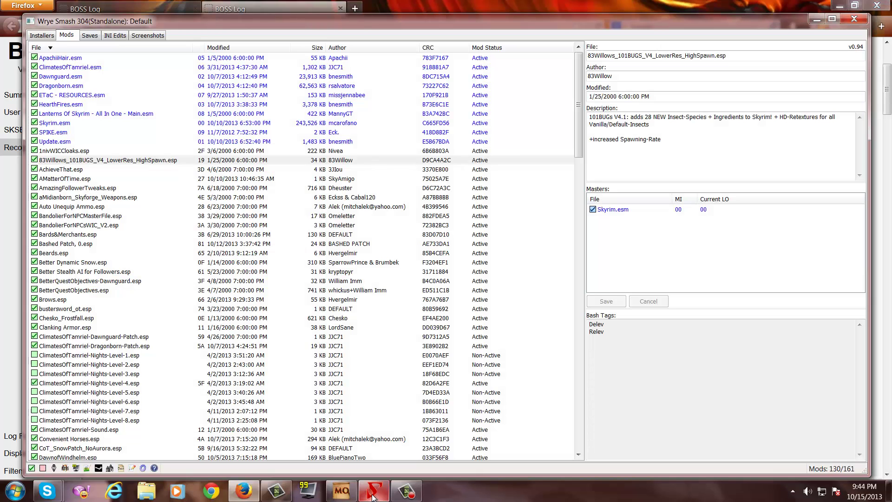
Select Unofficial Skyrim Patch.esp to check its Delev, Relev and Stats Bash Tags
{"action": "left_click", "coordinate": [103, 272]}
{"action": "scroll", "coordinate": [104, 275], "scroll_direction": "down", "scroll_amount": 20}
{"action": "scroll", "coordinate": [104, 273], "scroll_direction": "down", "scroll_amount": 15}
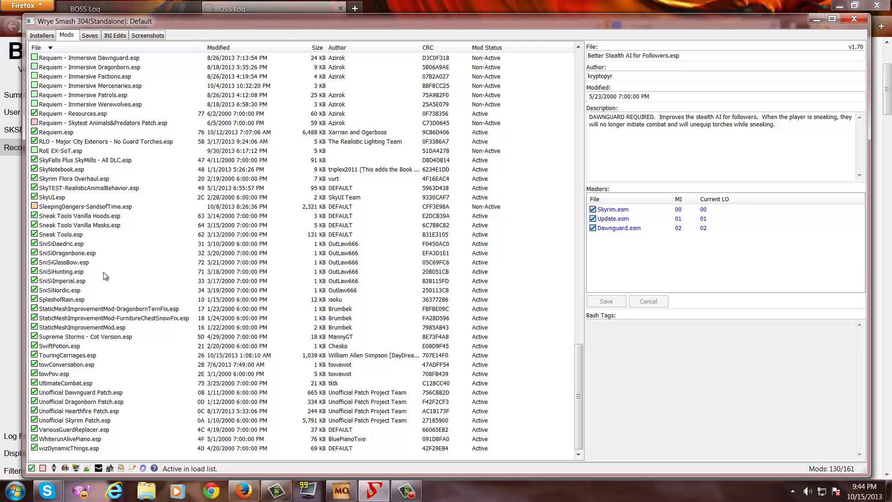
{"action": "left_click", "coordinate": [78, 421]}
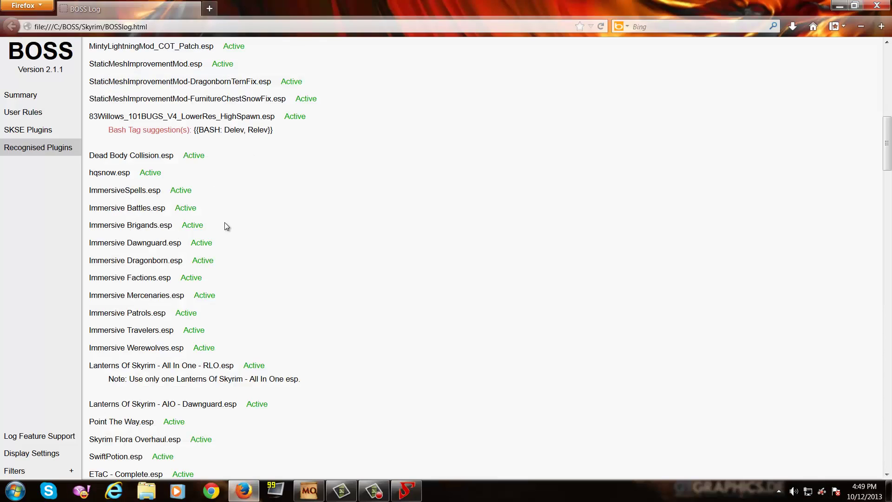
{"action": "scroll", "coordinate": [225, 226], "scroll_direction": "down", "scroll_amount": 10}
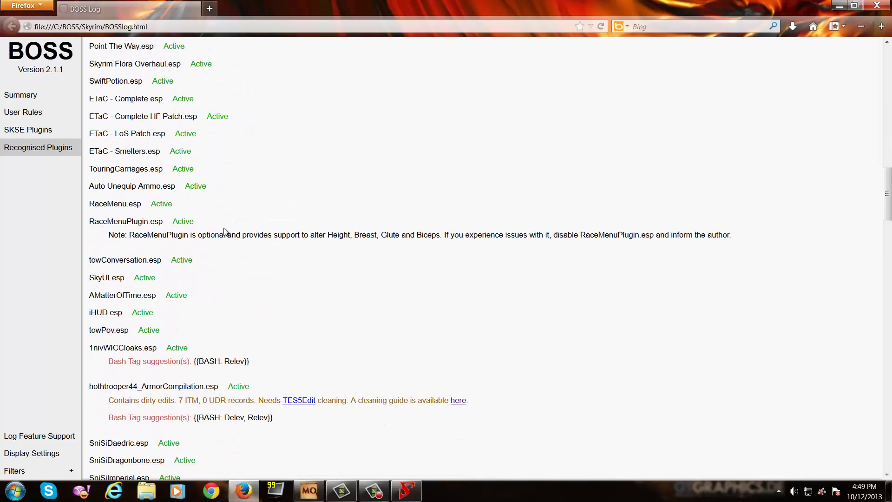
Scroll through the rest of the BOSS log notes, then switch back to Wrye Bash
{"action": "scroll", "coordinate": [224, 229], "scroll_direction": "down", "scroll_amount": 5}
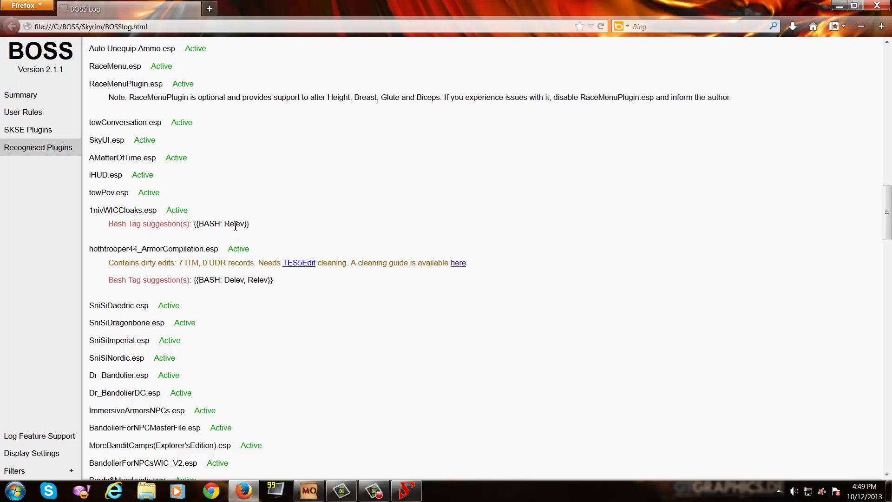
{"action": "scroll", "coordinate": [225, 286], "scroll_direction": "up", "scroll_amount": 15}
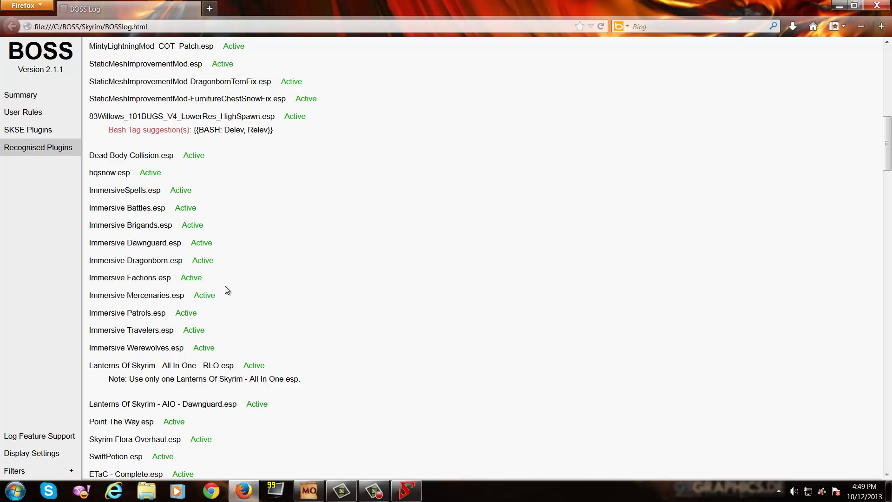
{"action": "left_click", "coordinate": [397, 485]}
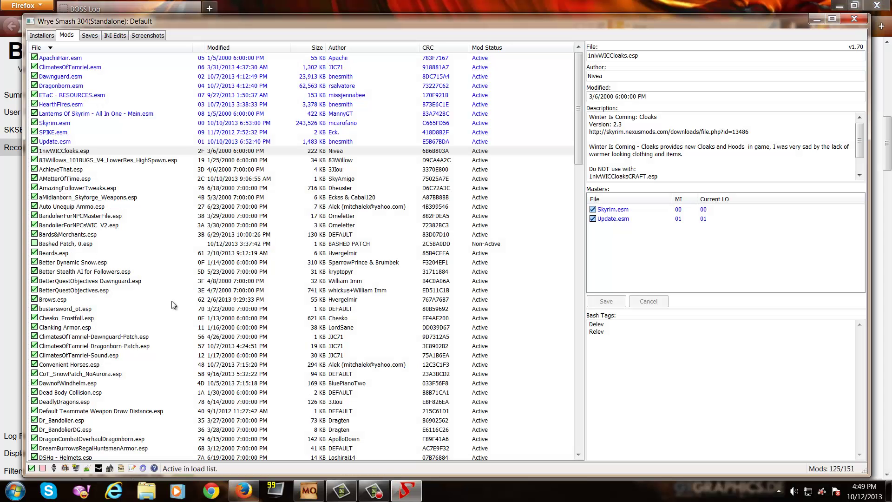
Sort the Wrye Bash mod list by load order and select Bashed Patch, 0.esp at the bottom
{"action": "left_click", "coordinate": [197, 48]}
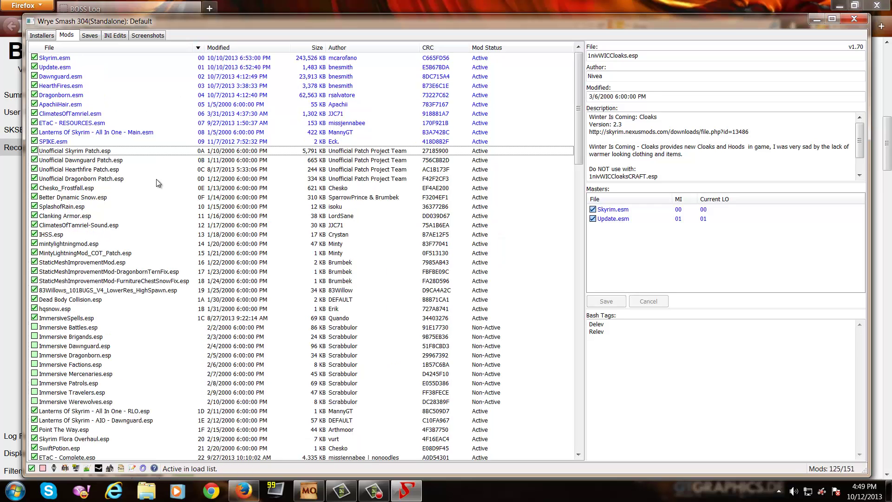
{"action": "scroll", "coordinate": [124, 271], "scroll_direction": "down", "scroll_amount": 20}
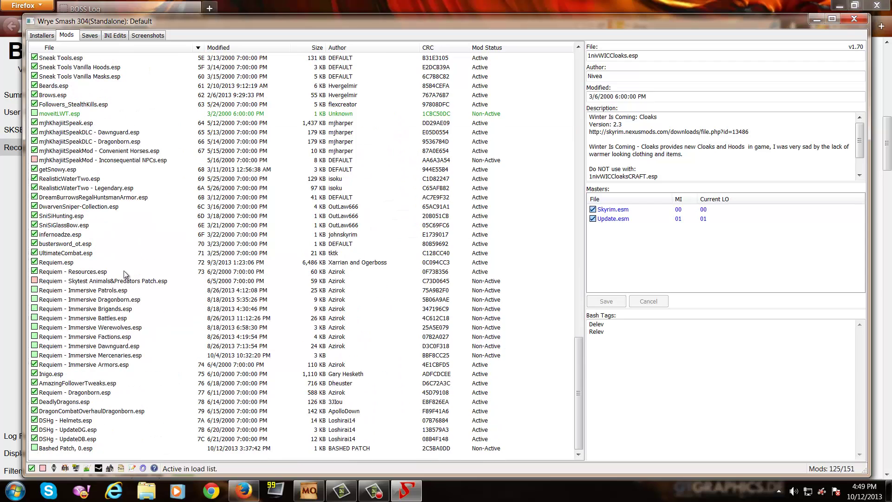
{"action": "left_click", "coordinate": [84, 448]}
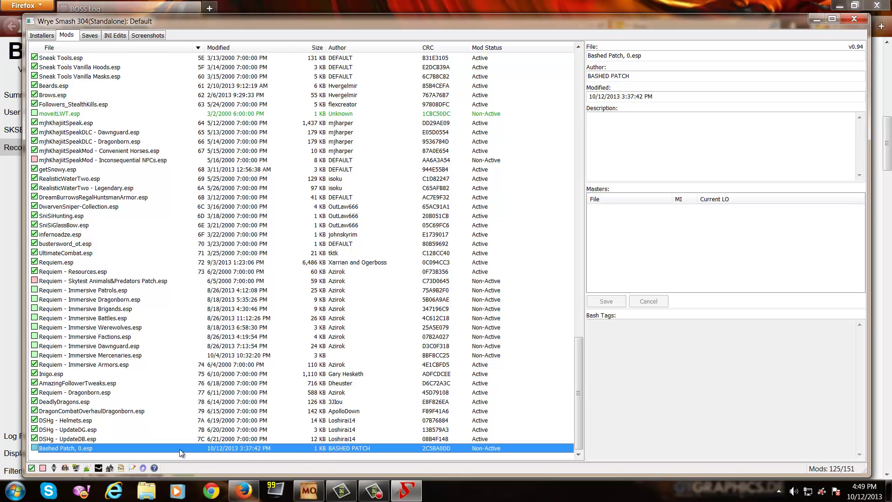
Rebuild Bashed Patch, 0.esp with only Leveled Lists merging enabled
{"action": "right_click", "coordinate": [90, 448]}
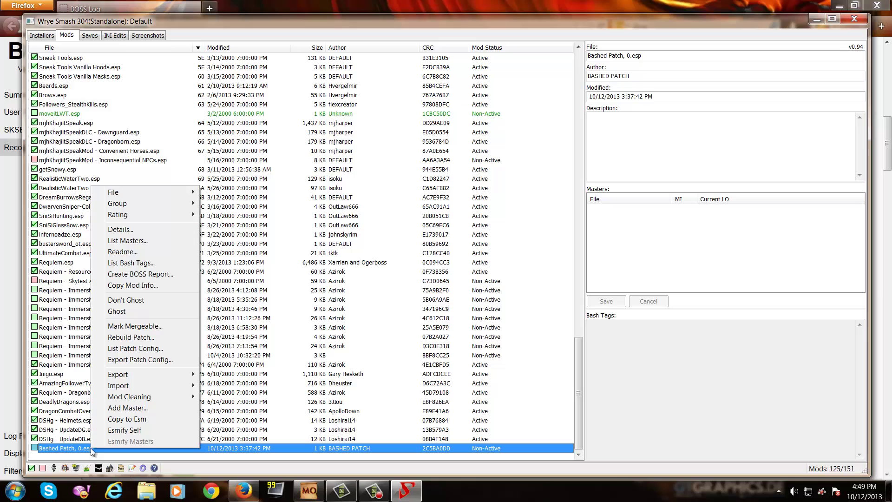
{"action": "left_click", "coordinate": [124, 337]}
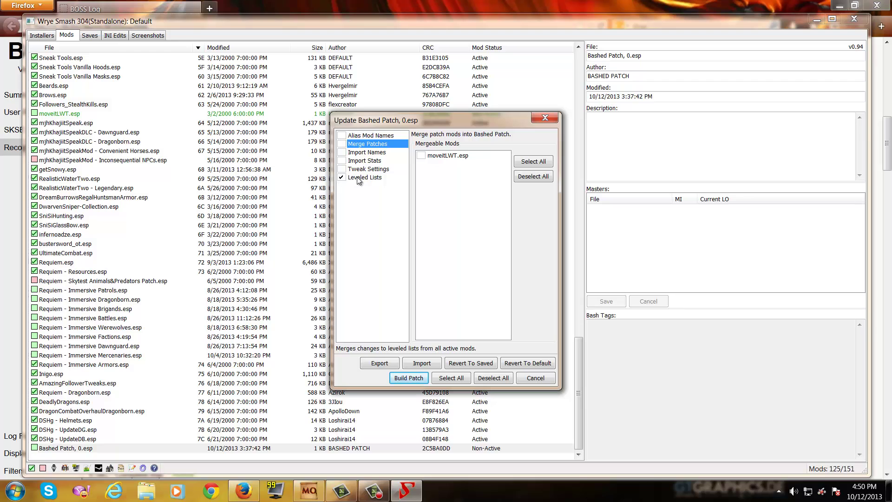
{"action": "left_click", "coordinate": [359, 178]}
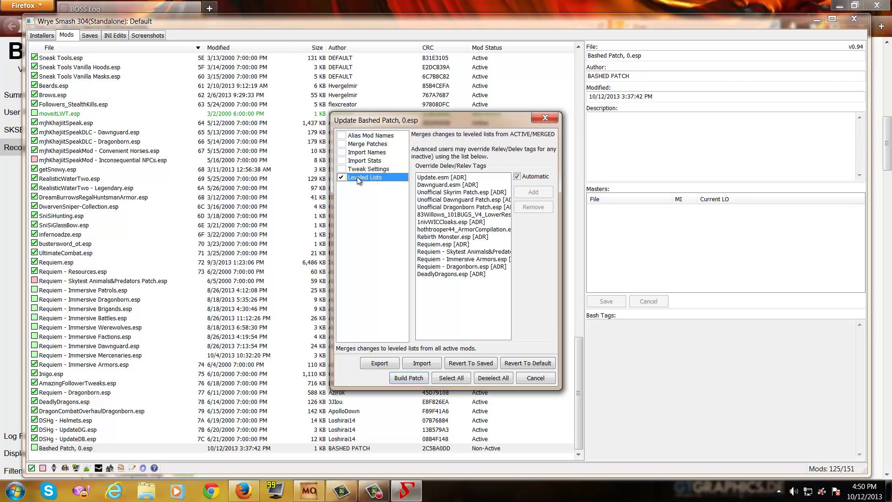
{"action": "left_click", "coordinate": [408, 377]}
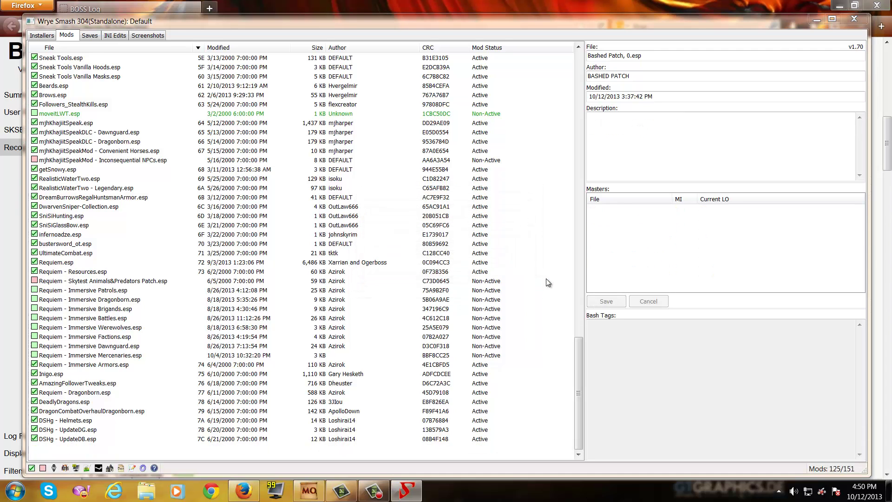
Enlarge and read through the build report of 83 changed records, then dismiss it
{"action": "left_click_drag", "start_coordinate": [422, 150], "coordinate": [271, 61]}
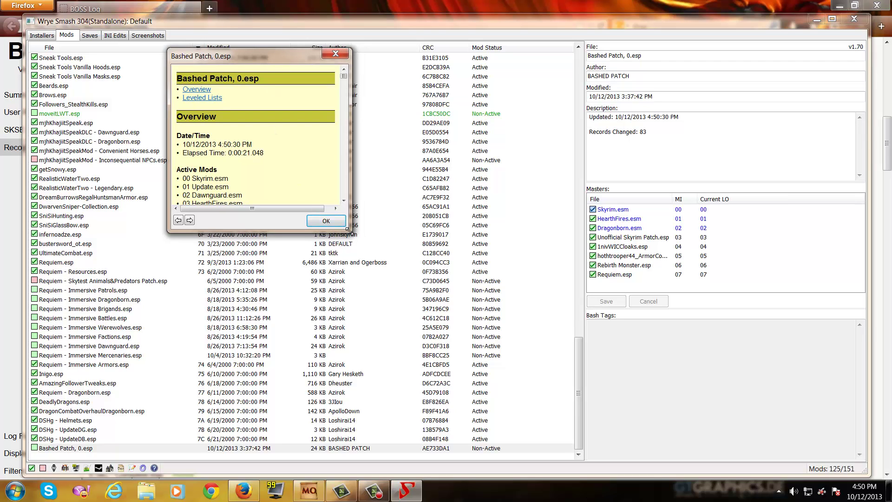
{"action": "left_click_drag", "start_coordinate": [343, 229], "coordinate": [579, 453]}
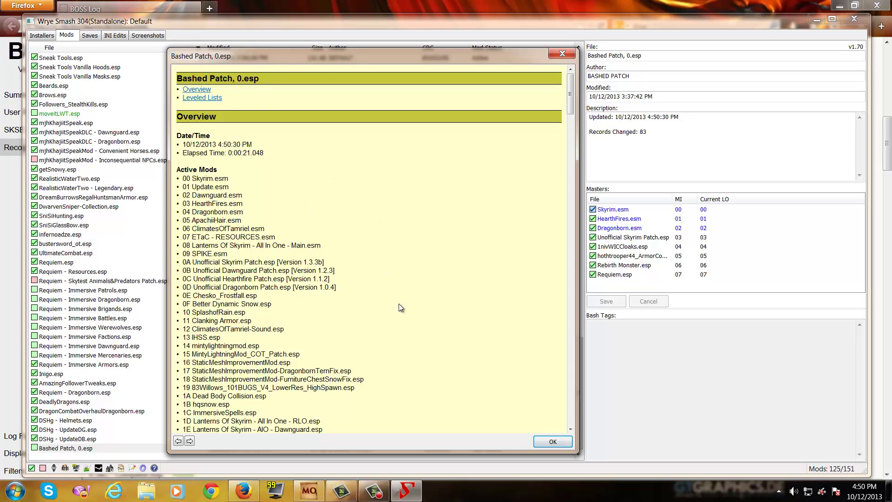
{"action": "scroll", "coordinate": [399, 304], "scroll_direction": "down", "scroll_amount": 20}
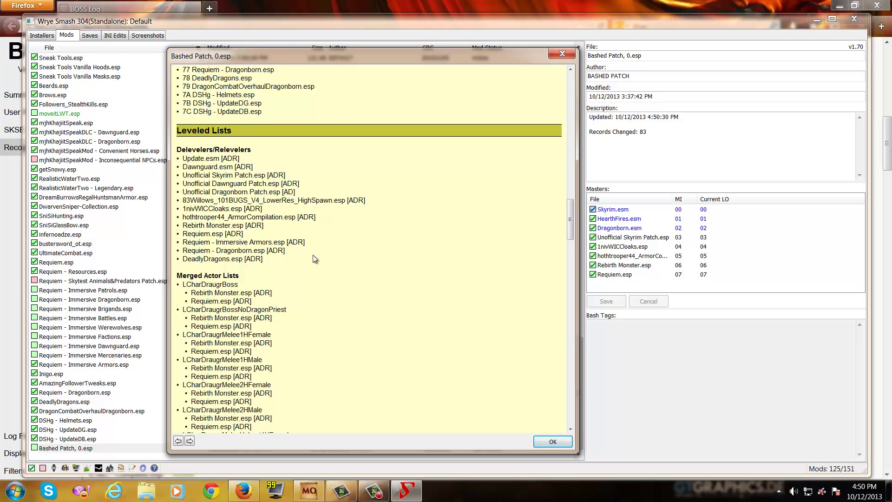
{"action": "scroll", "coordinate": [319, 314], "scroll_direction": "down", "scroll_amount": 5}
{"action": "scroll", "coordinate": [320, 313], "scroll_direction": "up", "scroll_amount": 5}
{"action": "scroll", "coordinate": [320, 312], "scroll_direction": "down", "scroll_amount": 10}
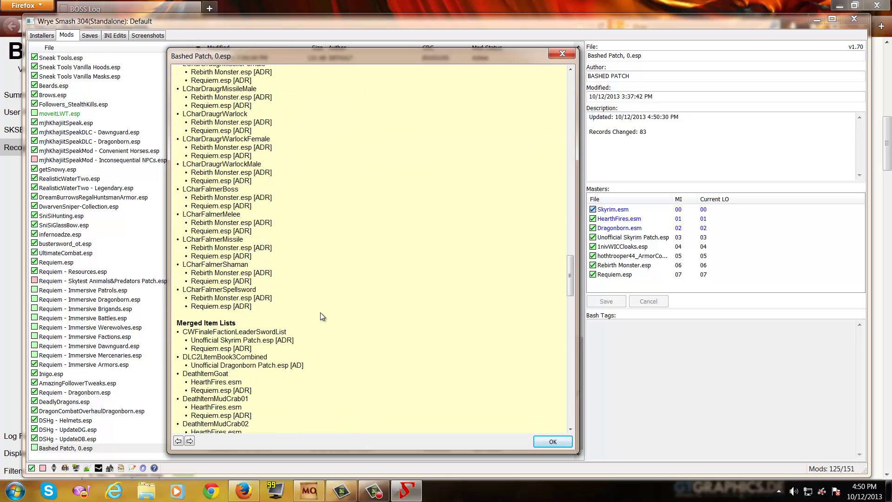
{"action": "scroll", "coordinate": [320, 312], "scroll_direction": "down", "scroll_amount": 15}
{"action": "scroll", "coordinate": [319, 312], "scroll_direction": "up", "scroll_amount": 8}
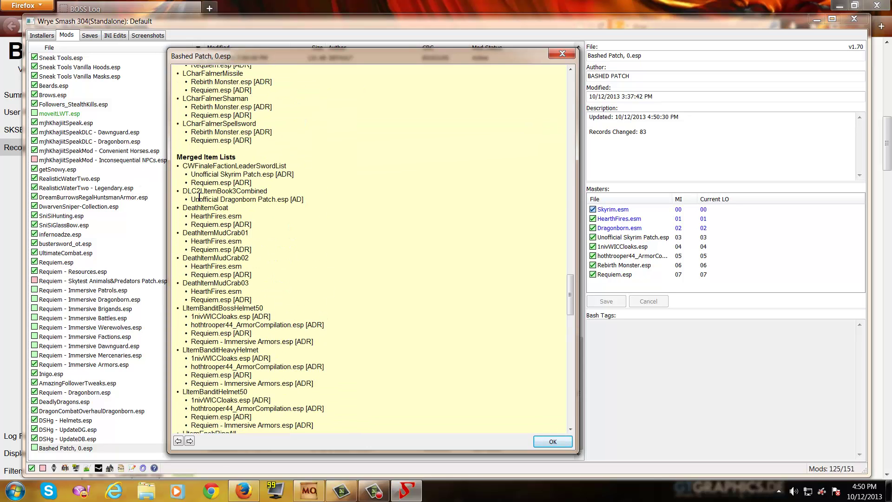
{"action": "scroll", "coordinate": [455, 299], "scroll_direction": "down", "scroll_amount": 10}
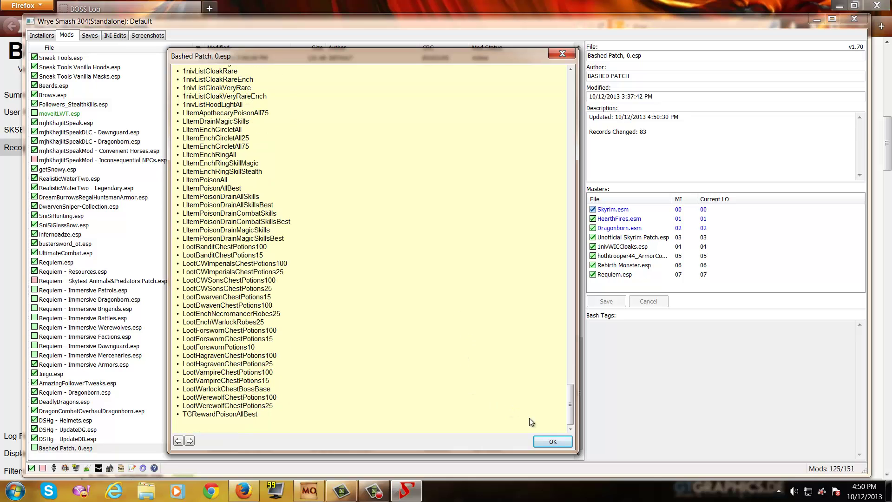
{"action": "left_click", "coordinate": [551, 444]}
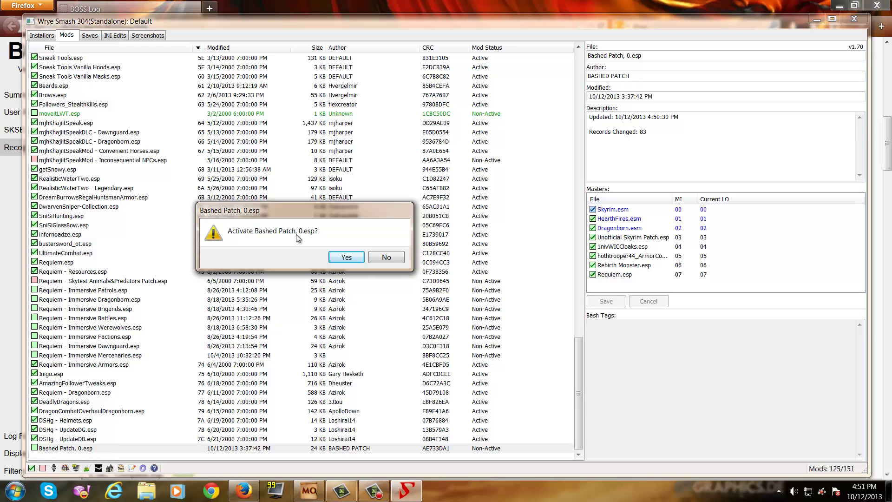
Activate the Bashed Patch, then sort by Mod Status and activate non-active plugins until 150/151 are active
{"action": "left_click", "coordinate": [334, 258]}
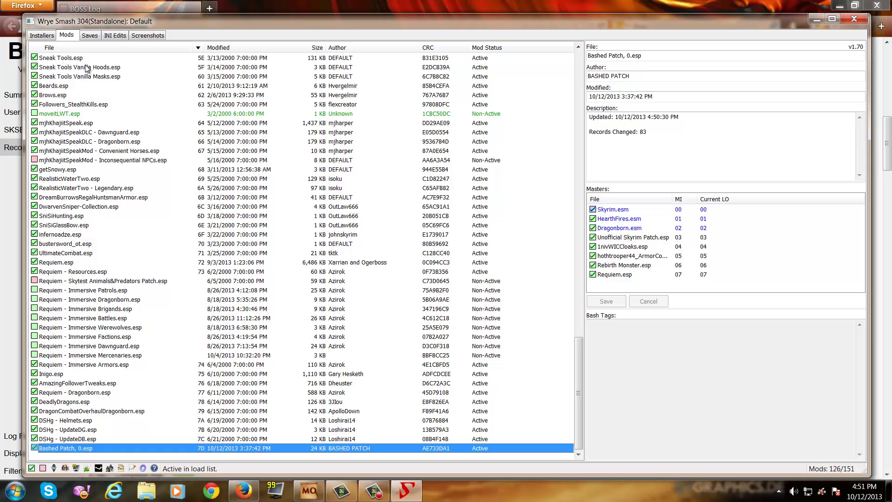
{"action": "left_click", "coordinate": [496, 49]}
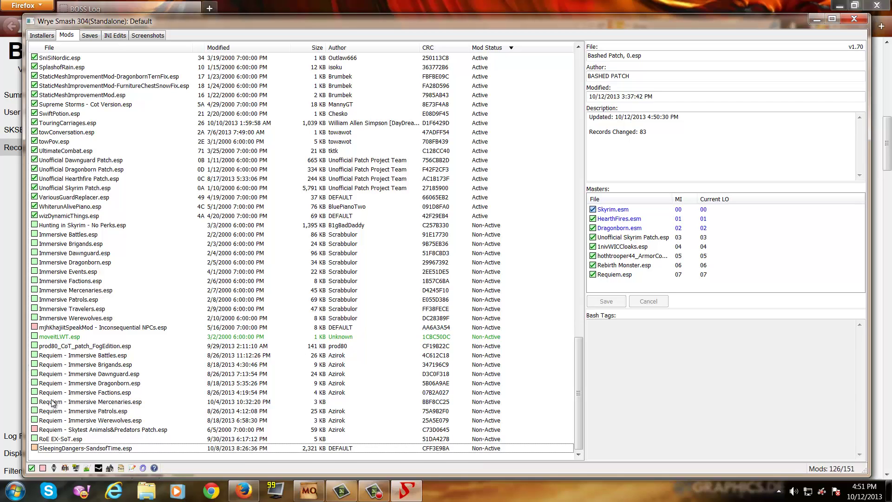
{"action": "left_click", "coordinate": [32, 447]}
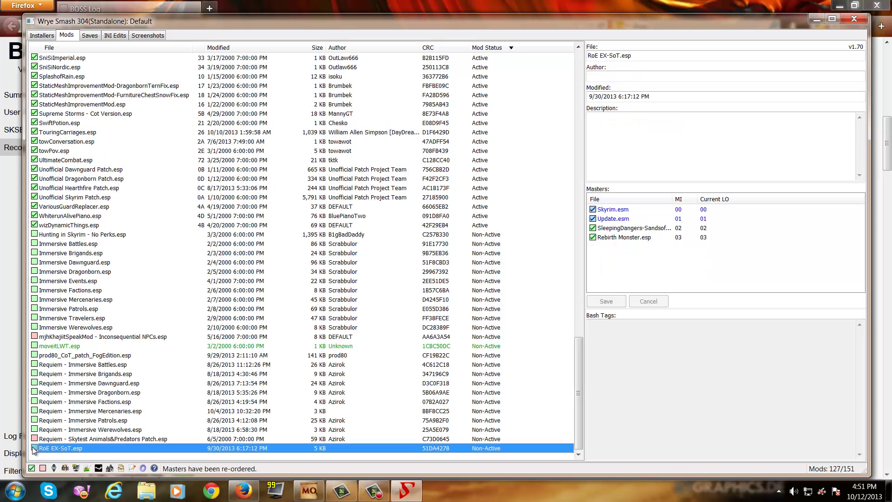
{"action": "left_click", "coordinate": [32, 447]}
{"action": "left_click", "coordinate": [32, 447]}
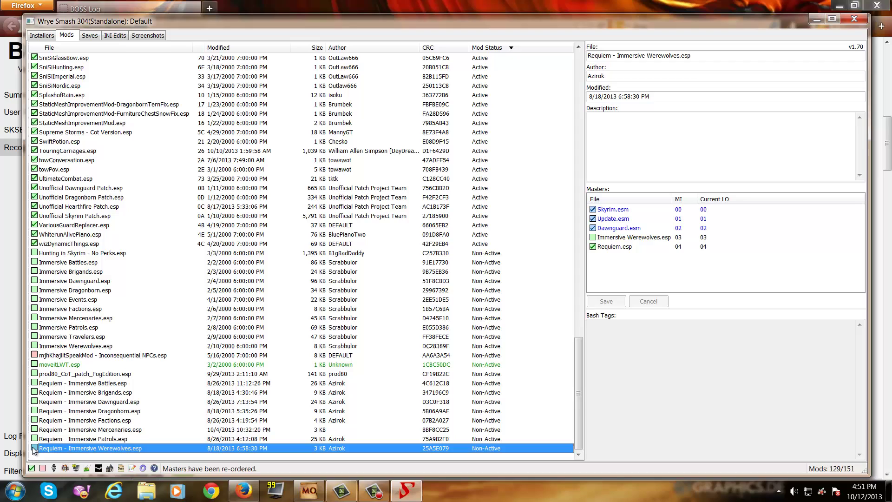
{"action": "left_click", "coordinate": [32, 447]}
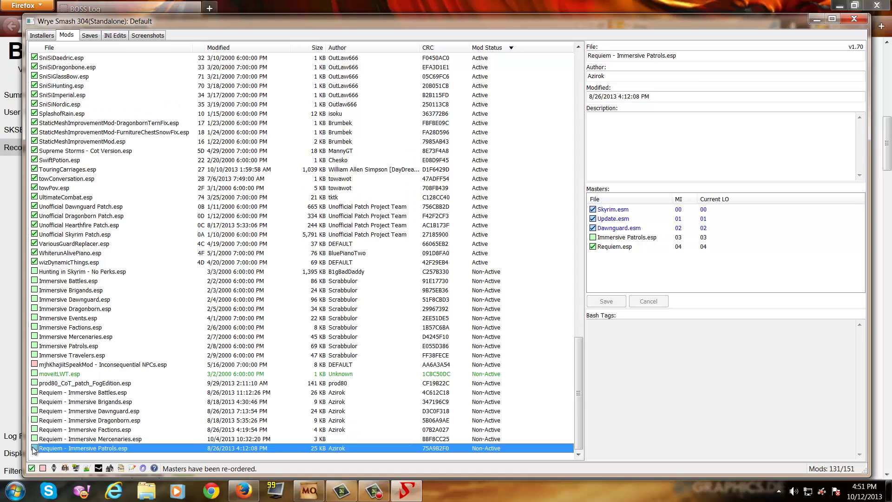
{"action": "left_click", "coordinate": [32, 447]}
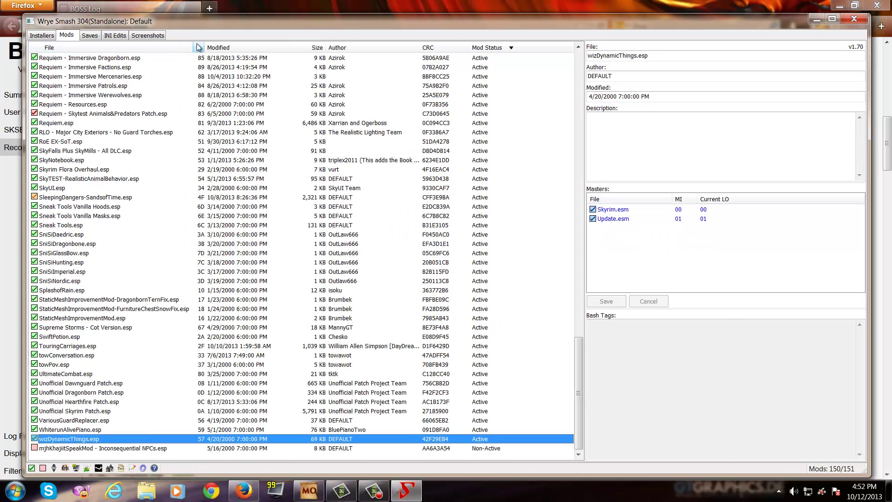
Deactivate Requiem - Skytest Animals&Predators Patch.esp, leaving 149/151 active, and close Wrye Smash
{"action": "left_click", "coordinate": [198, 47]}
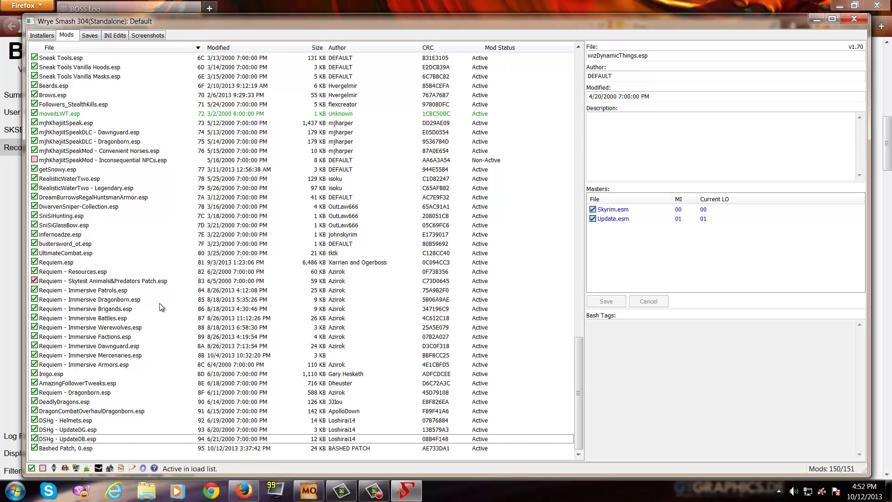
{"action": "scroll", "coordinate": [178, 334], "scroll_direction": "up", "scroll_amount": 20}
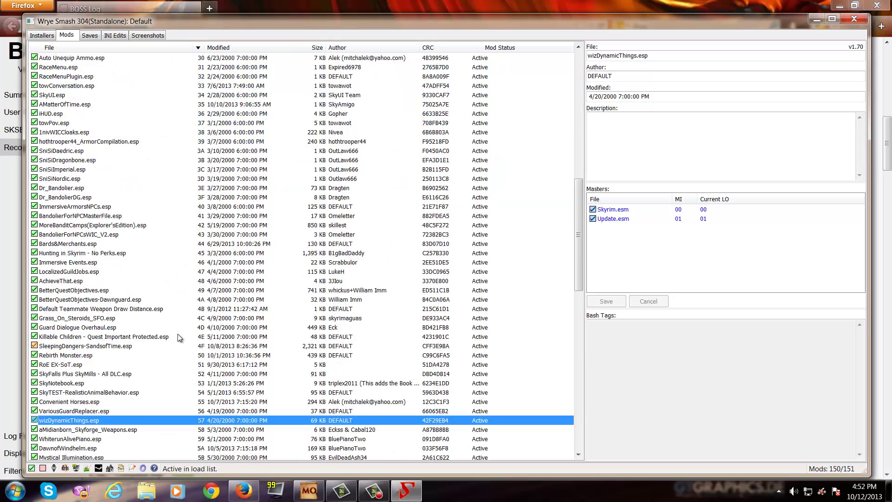
{"action": "scroll", "coordinate": [177, 334], "scroll_direction": "down", "scroll_amount": 20}
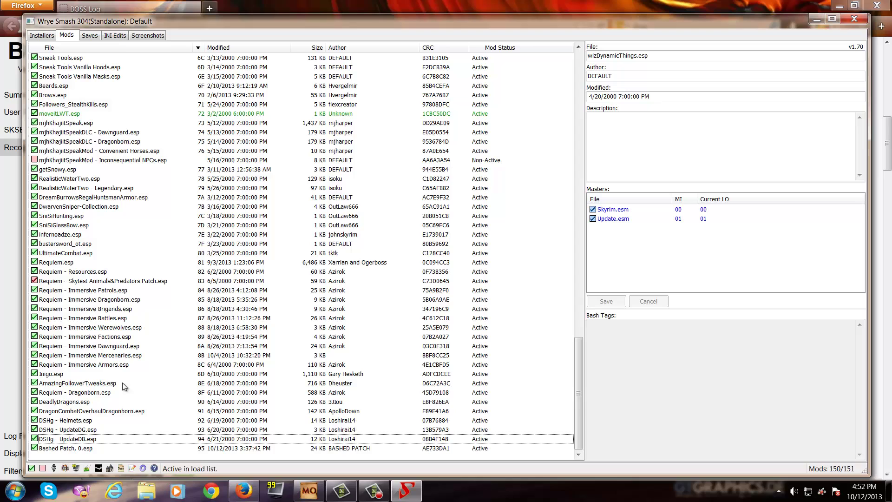
{"action": "left_click", "coordinate": [35, 281]}
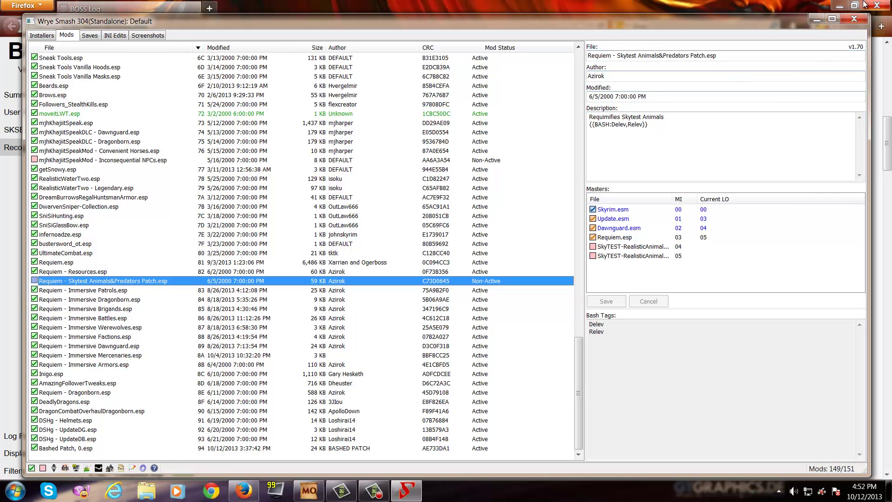
{"action": "left_click", "coordinate": [847, 18]}
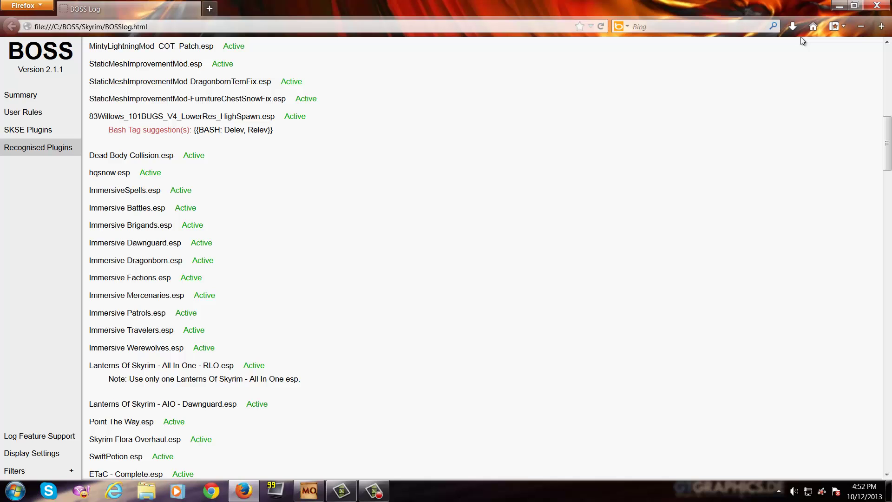
In Mod Organizer, open the Overwrite folder and select Bashed Patch, 0.esp inside it
{"action": "left_click", "coordinate": [307, 491]}
{"action": "left_click", "coordinate": [549, 404]}
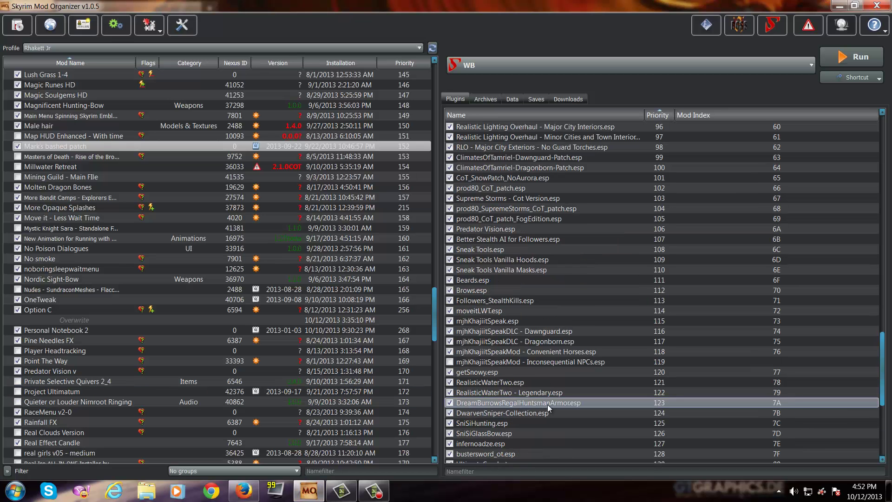
{"action": "scroll", "coordinate": [548, 404], "scroll_direction": "down", "scroll_amount": 7}
{"action": "left_click", "coordinate": [500, 453]}
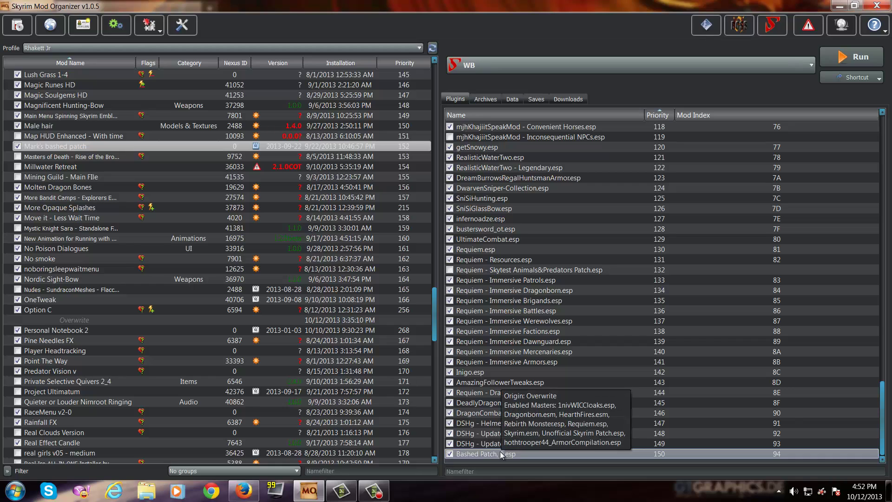
{"action": "double_click", "coordinate": [86, 320]}
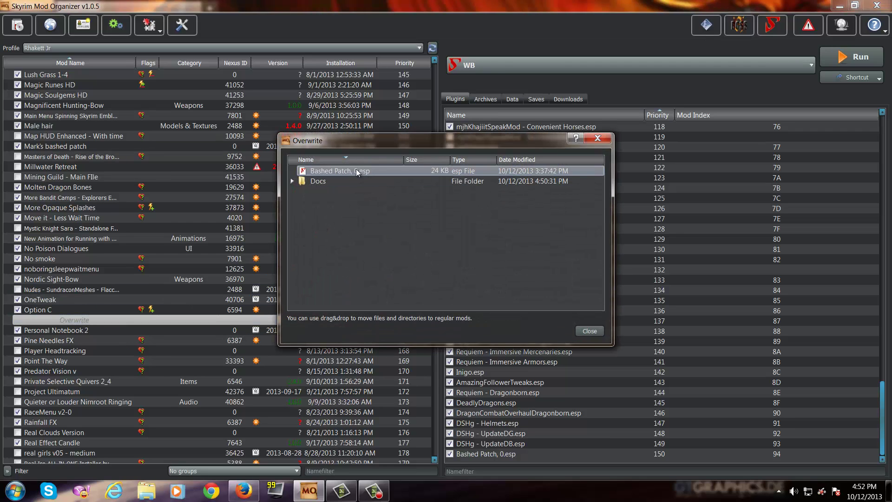
{"action": "left_click_drag", "start_coordinate": [358, 144], "coordinate": [530, 85]}
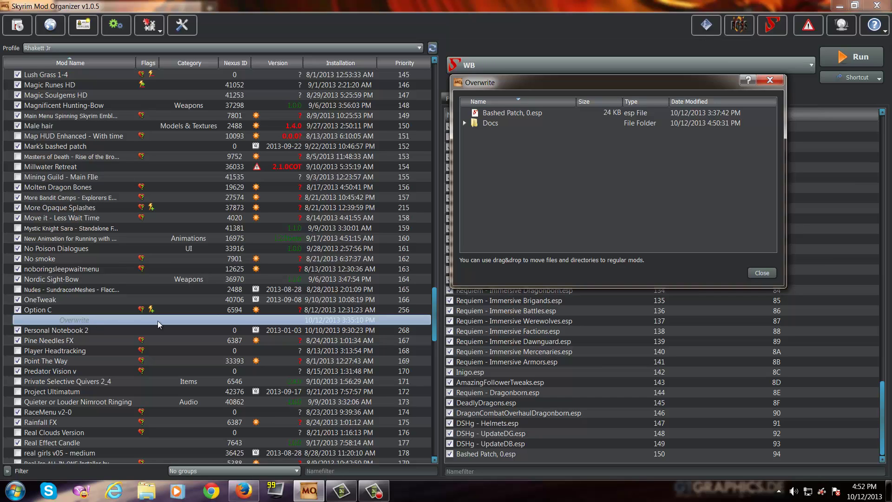
{"action": "left_click", "coordinate": [512, 113]}
{"action": "right_click", "coordinate": [511, 113]}
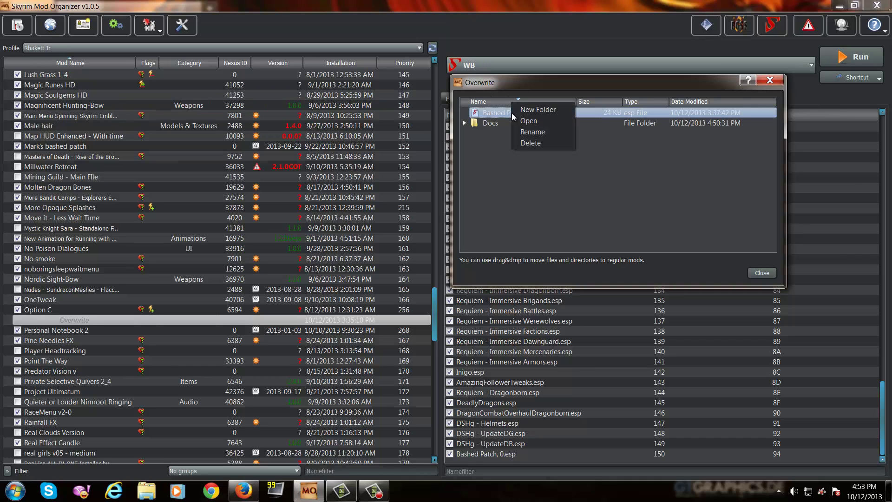
Close the Overwrite window and browse to ModOrganizer\overwrite in Windows Explorer
{"action": "left_click", "coordinate": [759, 271]}
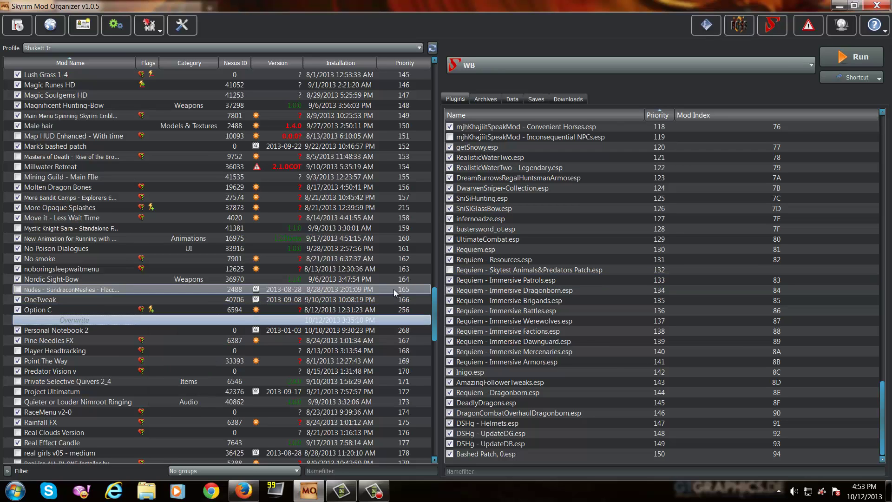
{"action": "key", "text": "super"}
{"action": "left_click", "coordinate": [192, 240]}
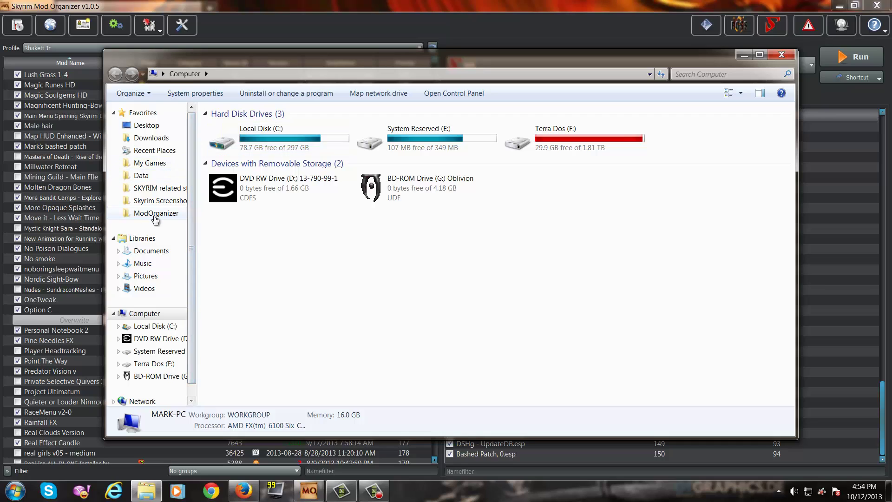
{"action": "left_click", "coordinate": [183, 213]}
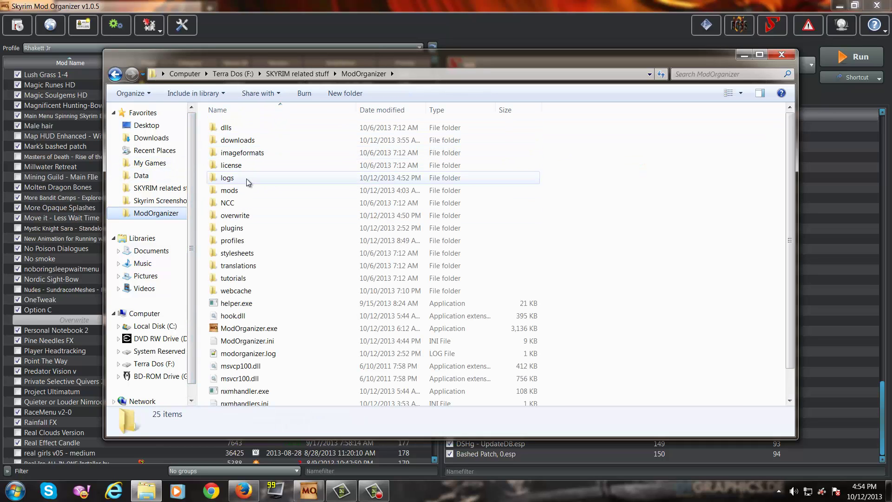
{"action": "double_click", "coordinate": [248, 215]}
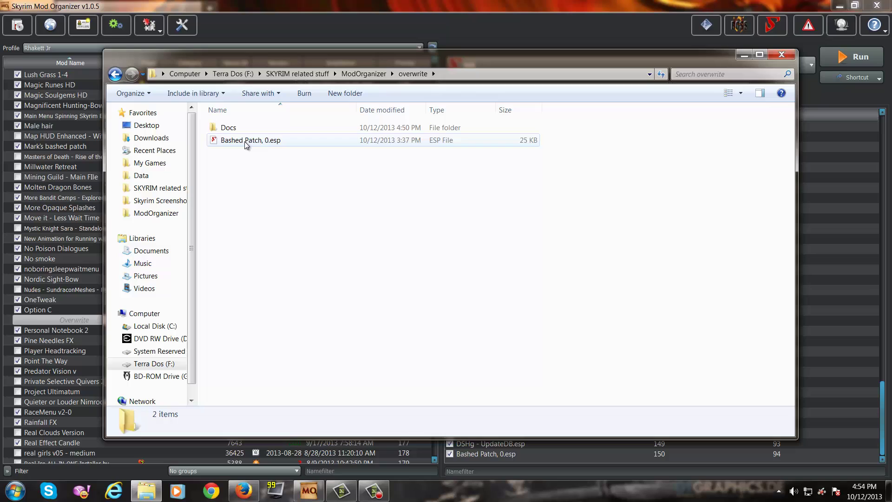
Compress Bashed Patch, 0.esp into Bashed Patch, 0.zip with 7-Zip
{"action": "left_click", "coordinate": [246, 141]}
{"action": "right_click", "coordinate": [244, 141]}
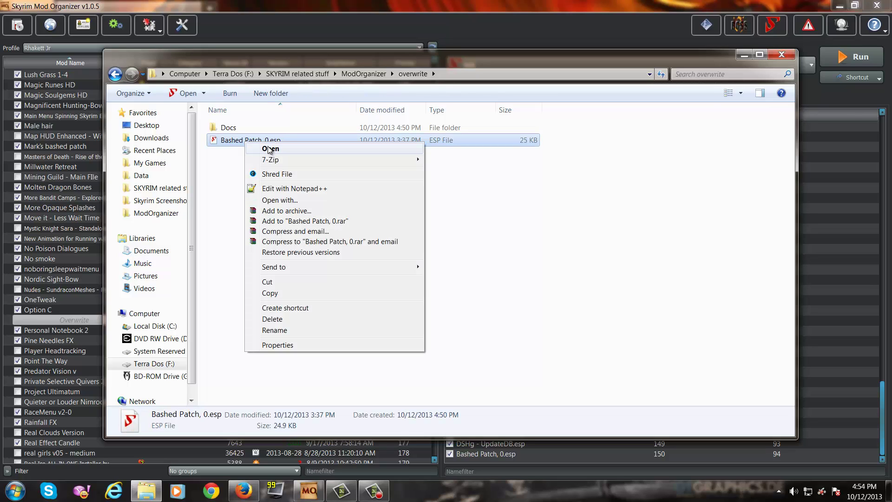
{"action": "mouse_move", "coordinate": [454, 172]}
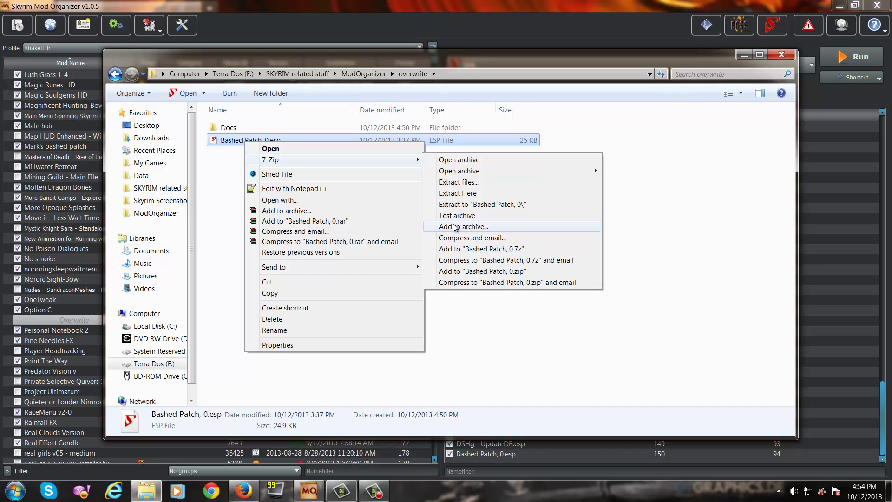
{"action": "right_click", "coordinate": [276, 141]}
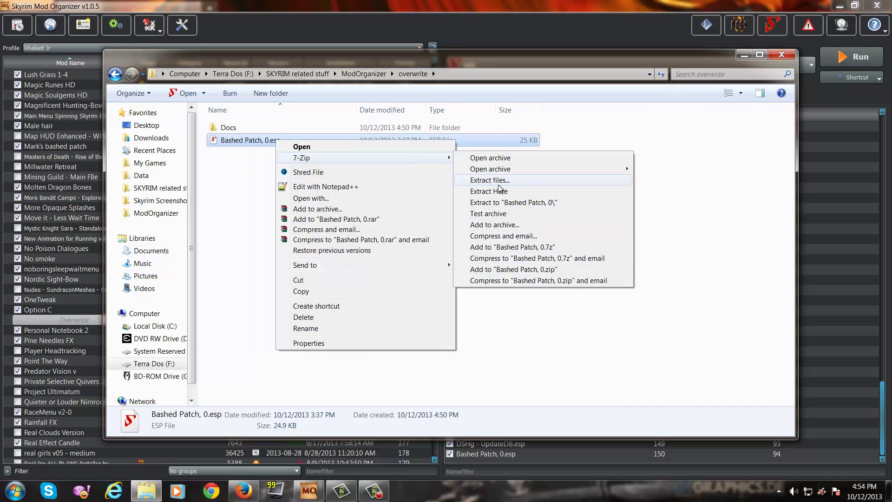
{"action": "left_click", "coordinate": [493, 225]}
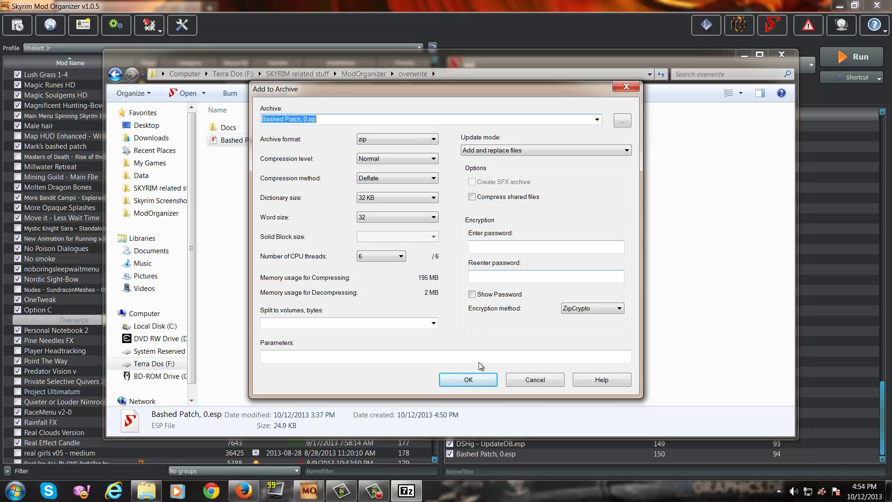
{"action": "left_click", "coordinate": [467, 380]}
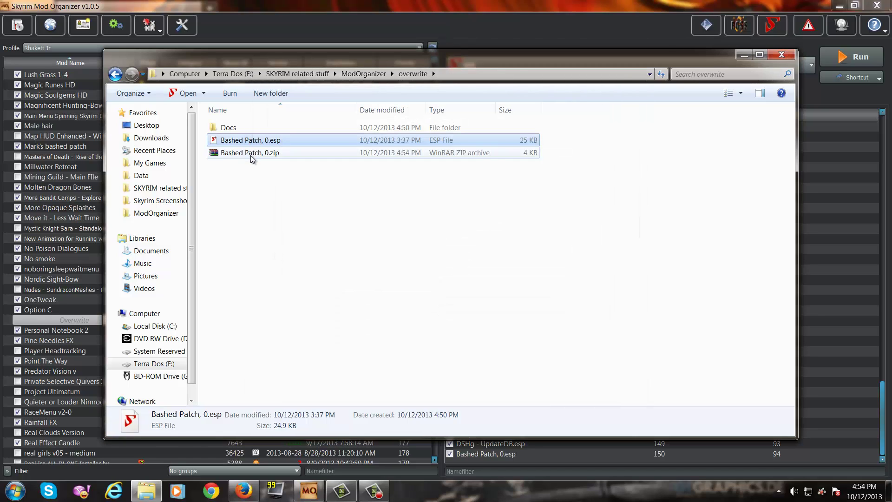
{"action": "left_click", "coordinate": [250, 155]}
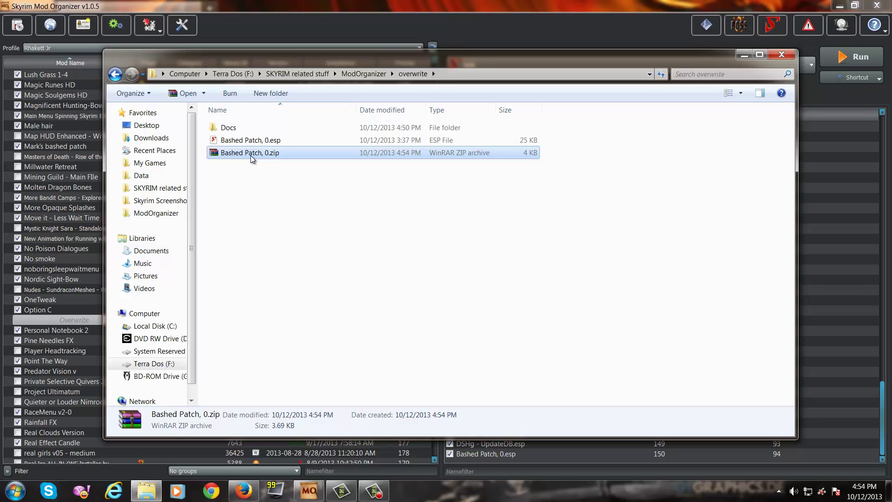
Install Bashed Patch, 0.zip from ModOrganizer\overwrite as a new mod named Bashed
{"action": "left_click", "coordinate": [222, 38]}
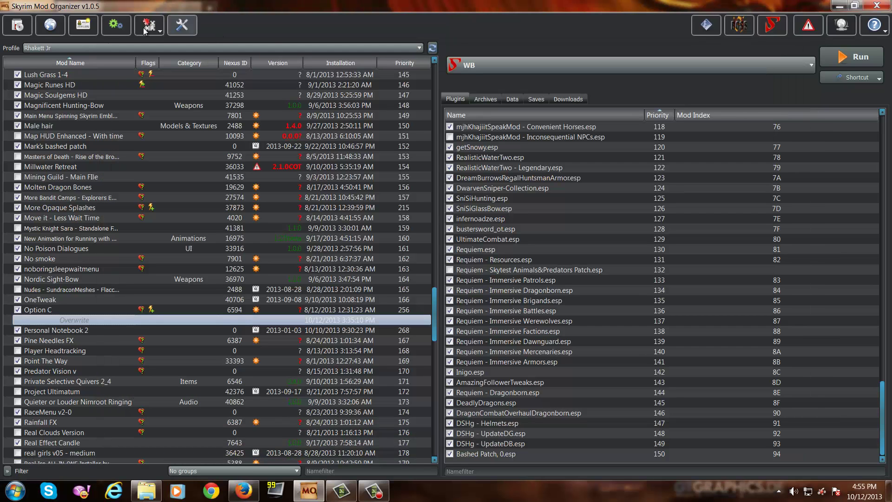
{"action": "left_click", "coordinate": [28, 25]}
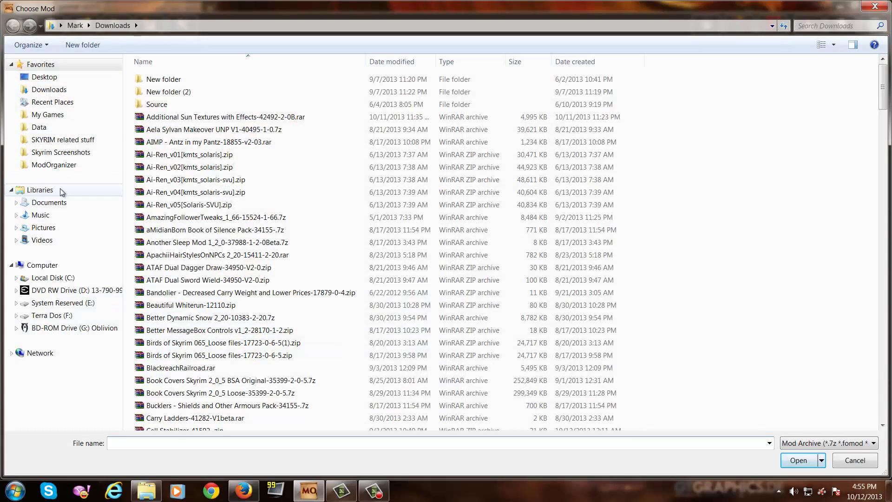
{"action": "left_click", "coordinate": [63, 167]}
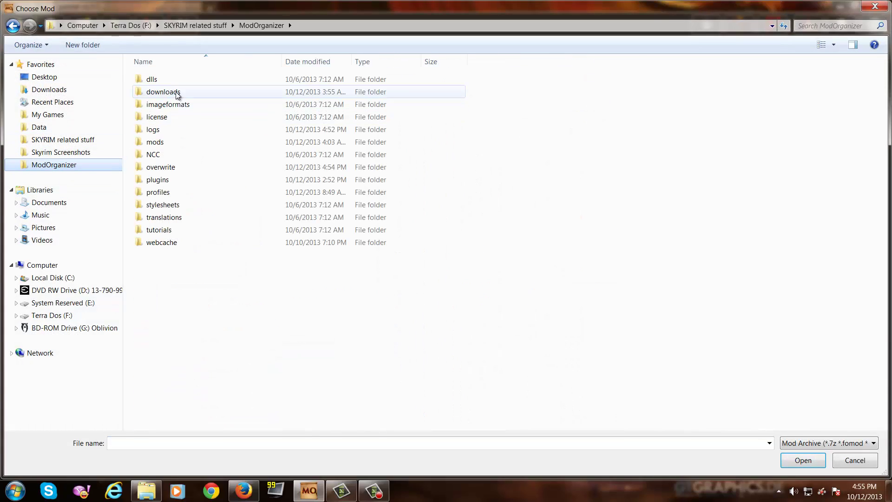
{"action": "left_click", "coordinate": [161, 168]}
{"action": "double_click", "coordinate": [160, 168]}
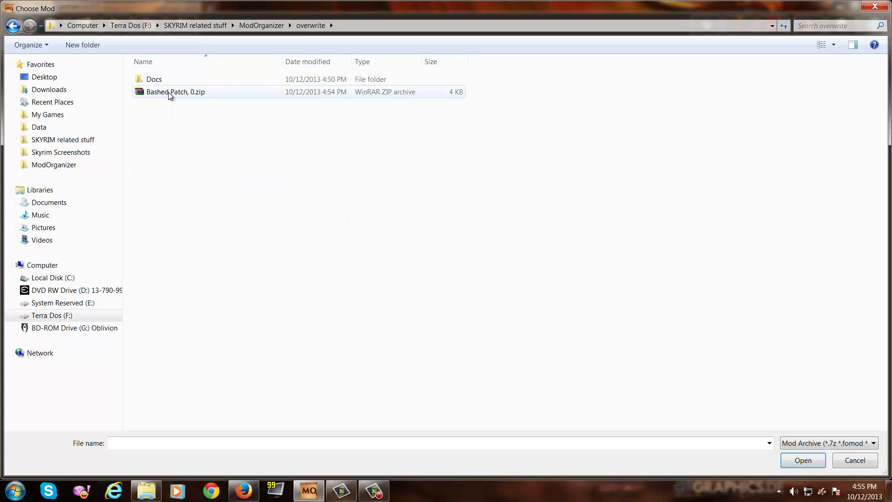
{"action": "double_click", "coordinate": [183, 92]}
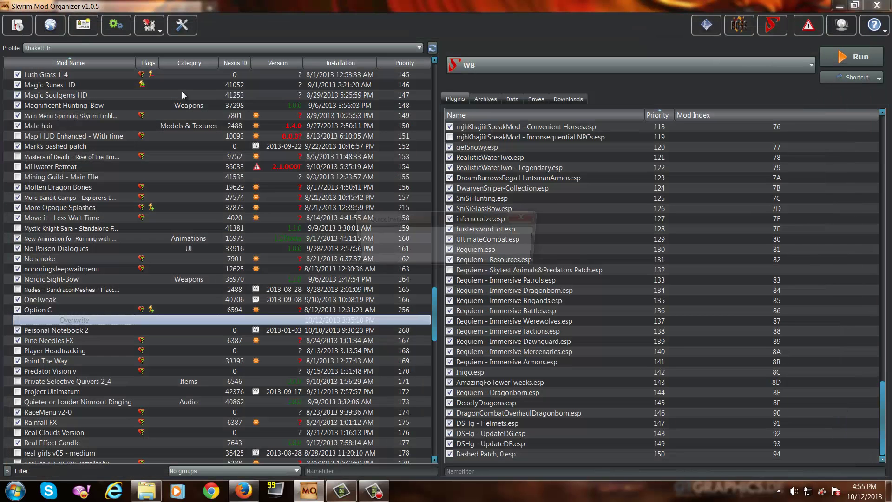
{"action": "left_click", "coordinate": [451, 258]}
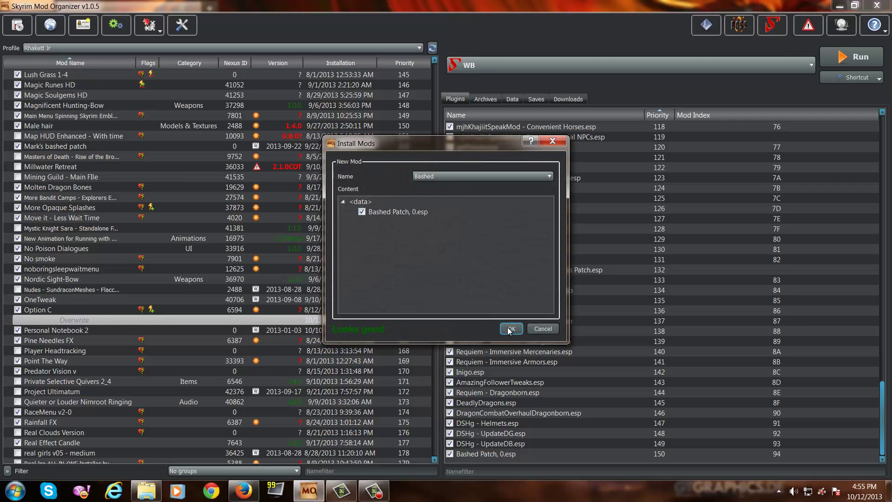
{"action": "left_click", "coordinate": [507, 328]}
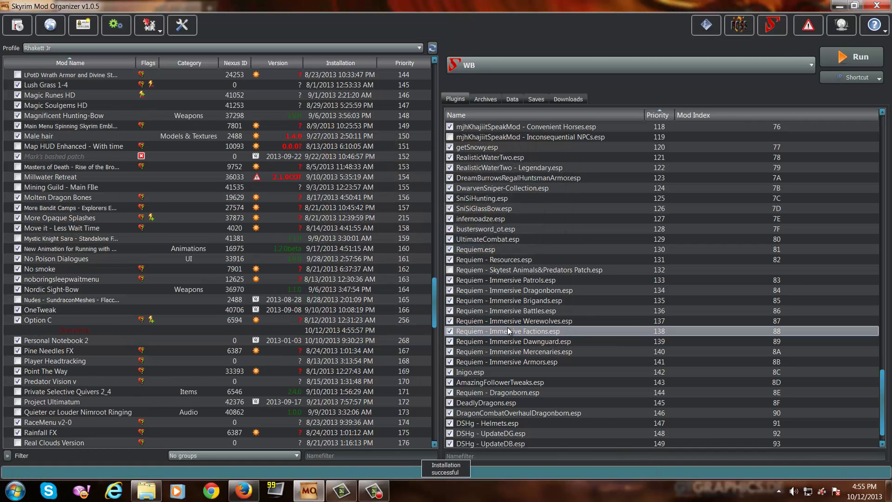
Check the Bashed mod's file tree, which holds Bashed Patch, 0.esp and meta.ini
{"action": "scroll", "coordinate": [57, 131], "scroll_direction": "up", "scroll_amount": 12}
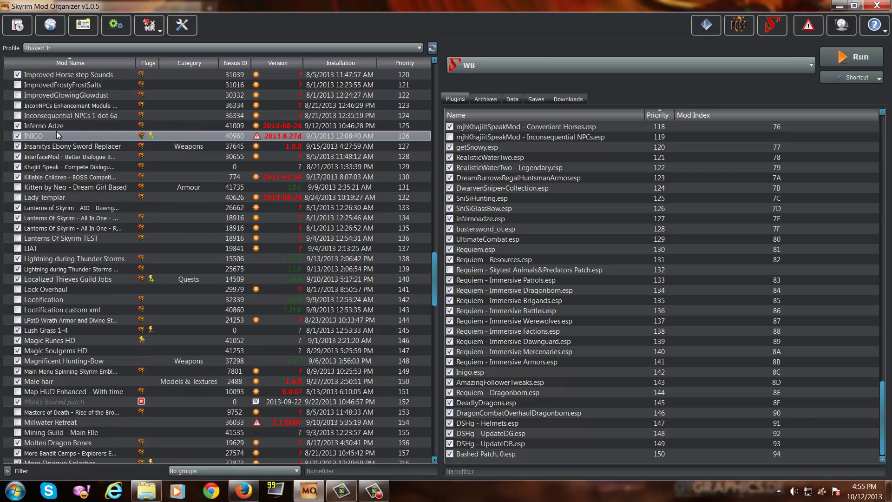
{"action": "scroll", "coordinate": [57, 131], "scroll_direction": "up", "scroll_amount": 20}
{"action": "double_click", "coordinate": [40, 137]}
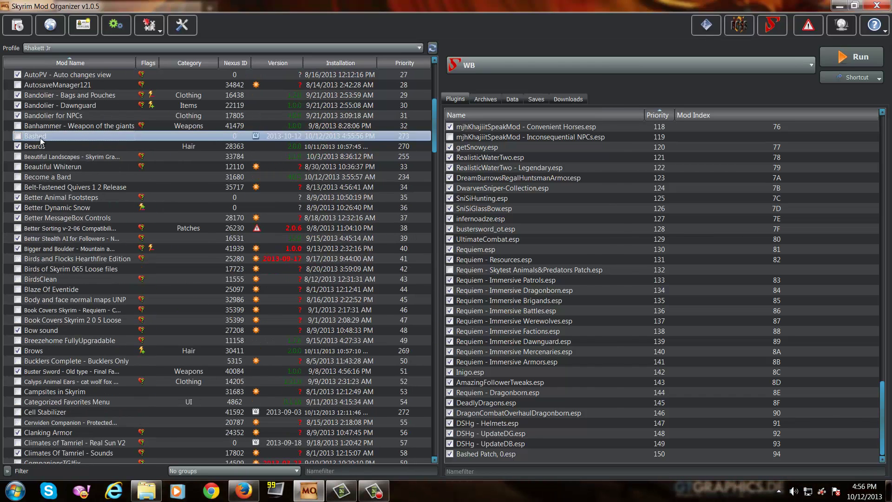
{"action": "left_click", "coordinate": [591, 114]}
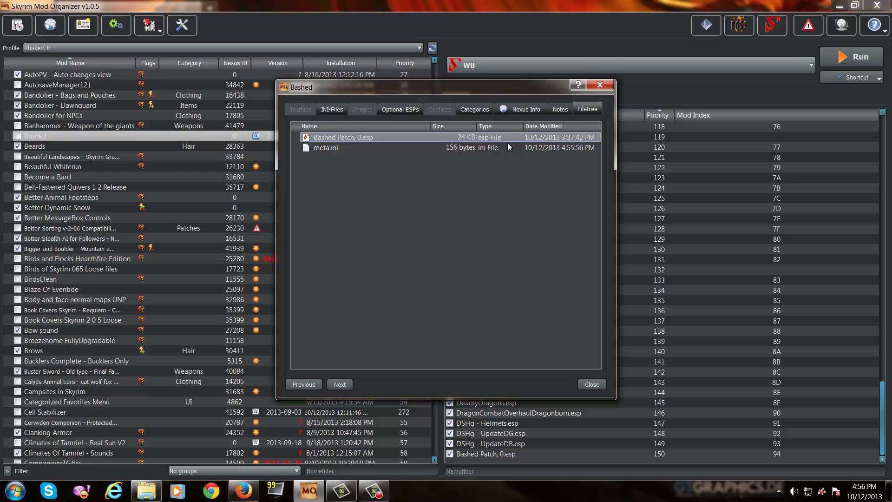
{"action": "left_click", "coordinate": [592, 384]}
Open the contents of Mod Organizer's Overwrite folder
{"action": "left_click", "coordinate": [194, 350]}
{"action": "scroll", "coordinate": [194, 350], "scroll_direction": "down", "scroll_amount": 20}
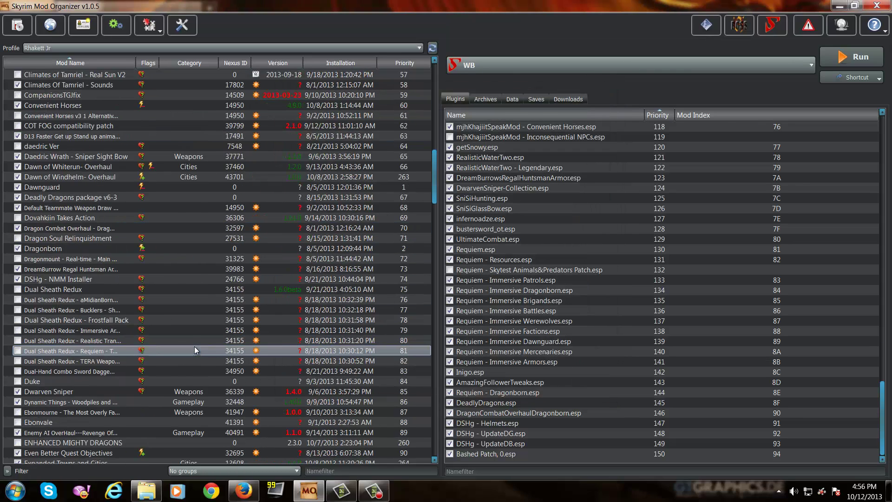
{"action": "scroll", "coordinate": [195, 347], "scroll_direction": "down", "scroll_amount": 20}
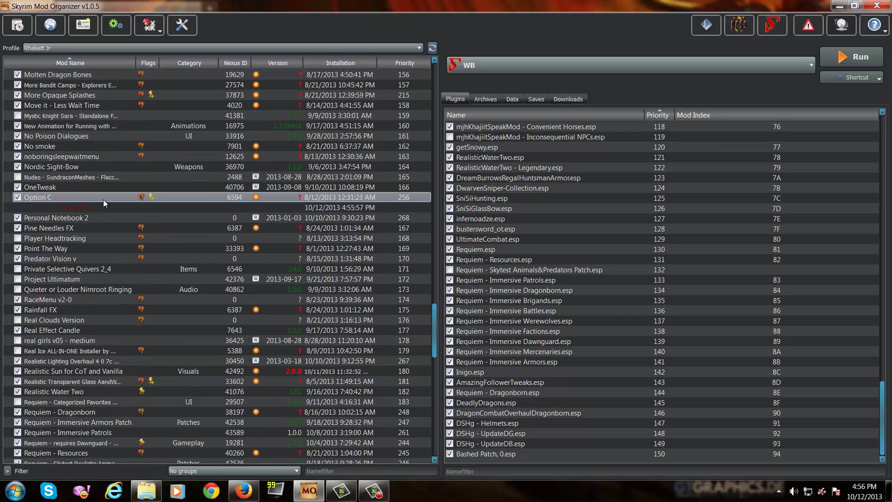
{"action": "left_click", "coordinate": [98, 205]}
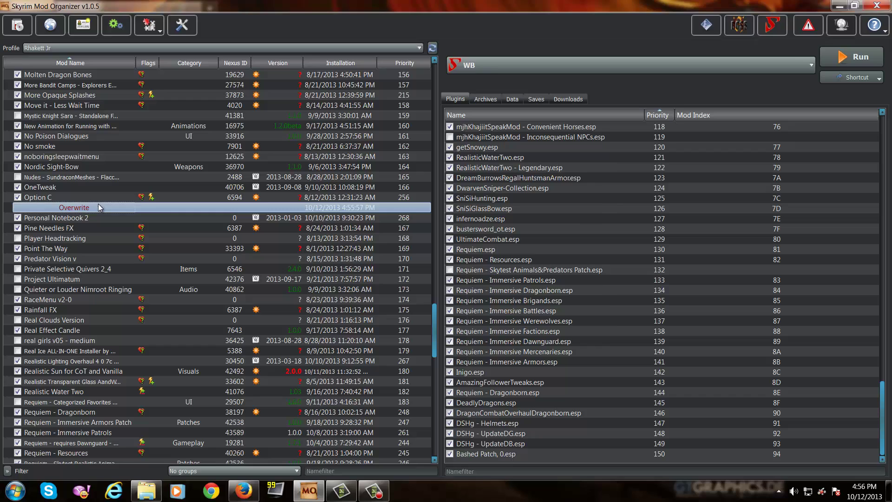
{"action": "double_click", "coordinate": [98, 206]}
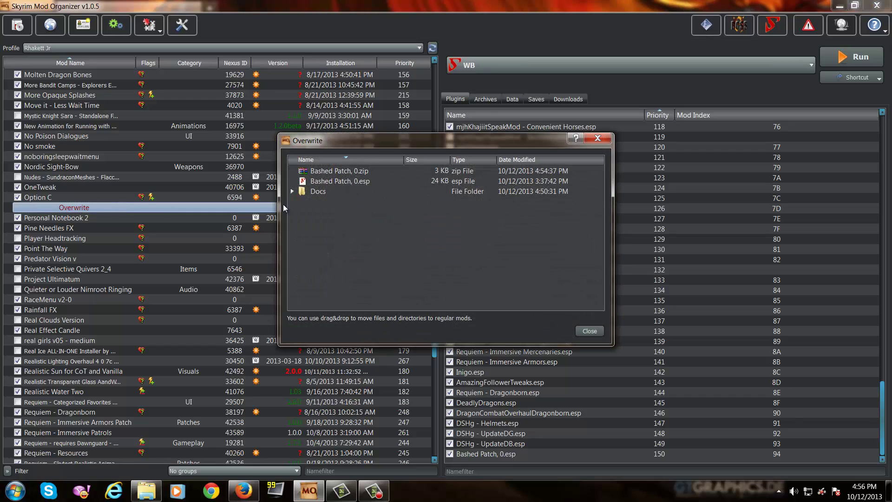
Delete Bashed Patch, 0.esp and Bashed Patch, 0.zip from the overwrite folder
{"action": "right_click", "coordinate": [335, 181]}
{"action": "left_click", "coordinate": [353, 207]}
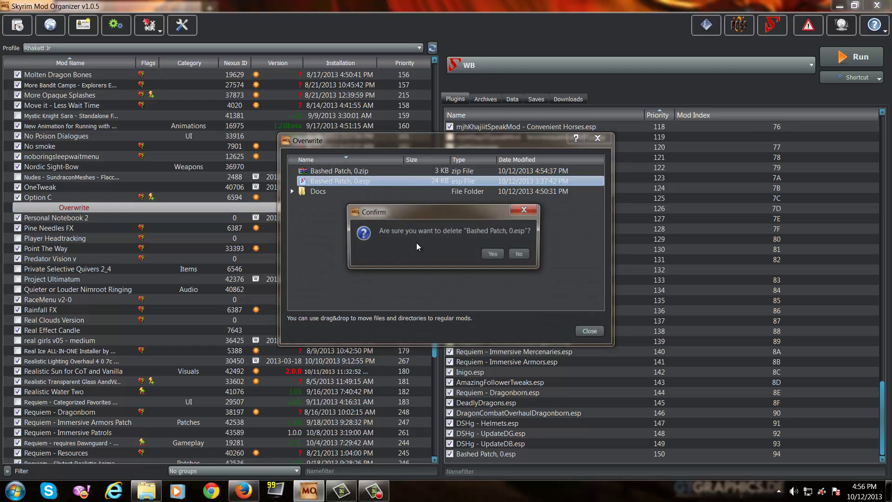
{"action": "left_click", "coordinate": [493, 253]}
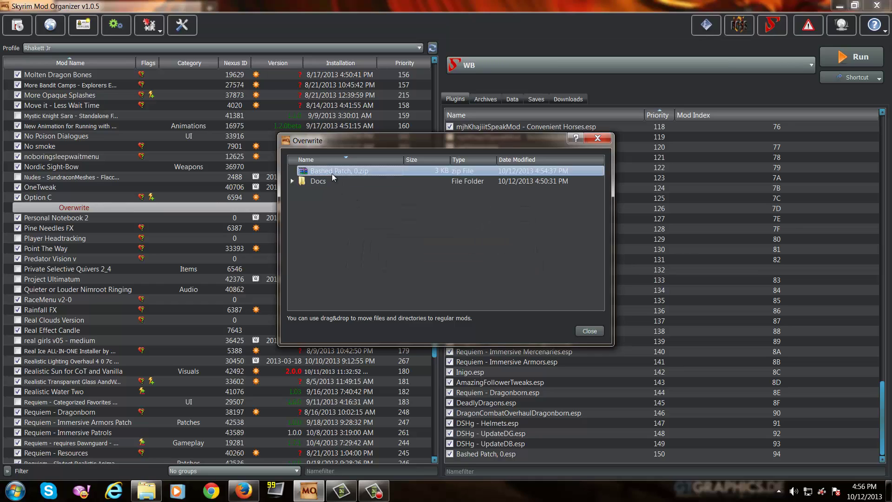
{"action": "right_click", "coordinate": [332, 174]}
{"action": "left_click", "coordinate": [349, 203]}
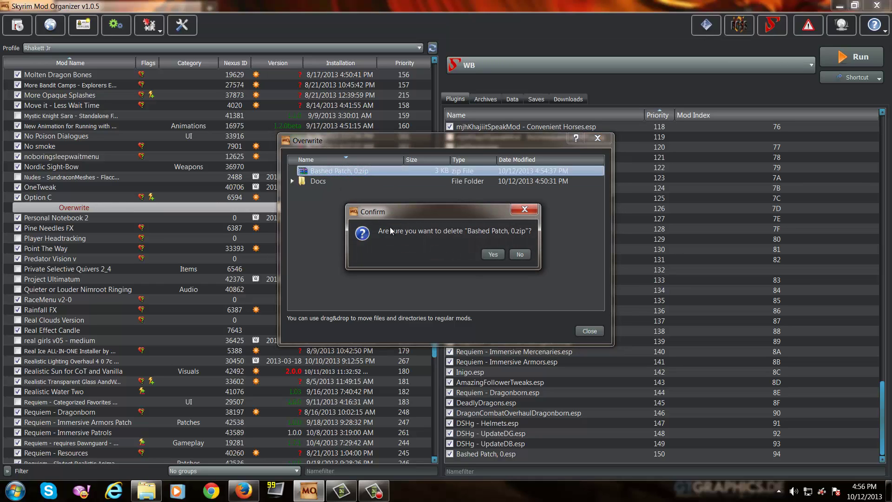
{"action": "left_click", "coordinate": [490, 255]}
Delete the Docs folder and close the now-empty Overwrite window
{"action": "left_click", "coordinate": [326, 172]}
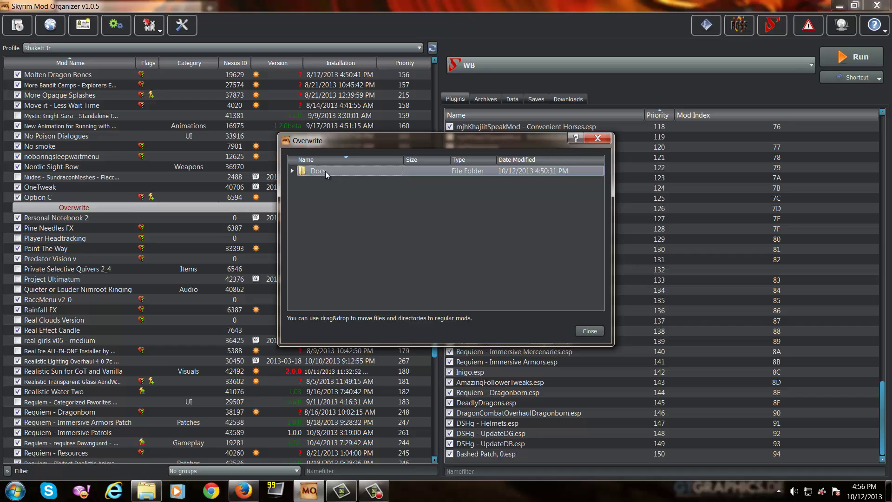
{"action": "right_click", "coordinate": [325, 171]}
{"action": "left_click", "coordinate": [347, 192]}
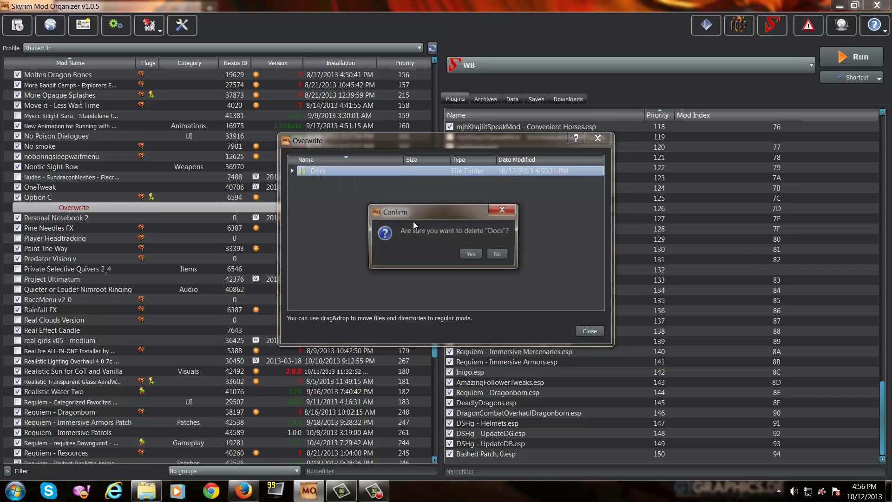
{"action": "left_click", "coordinate": [474, 258]}
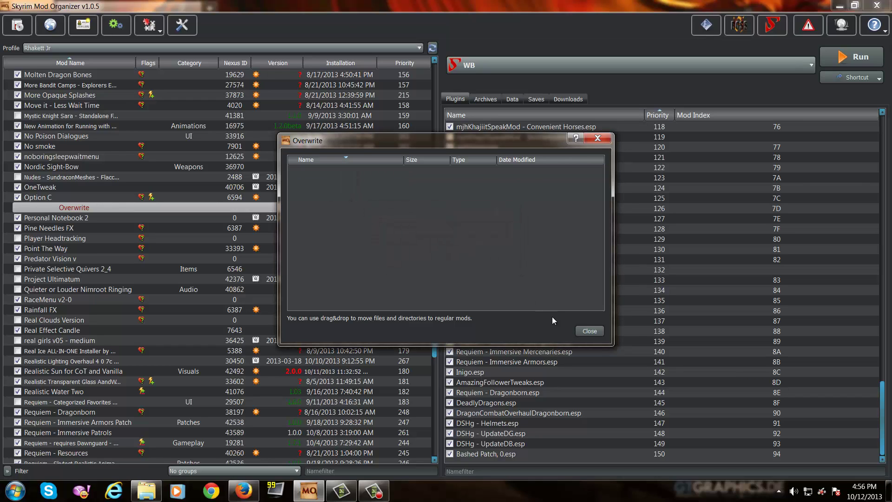
{"action": "left_click", "coordinate": [589, 331]}
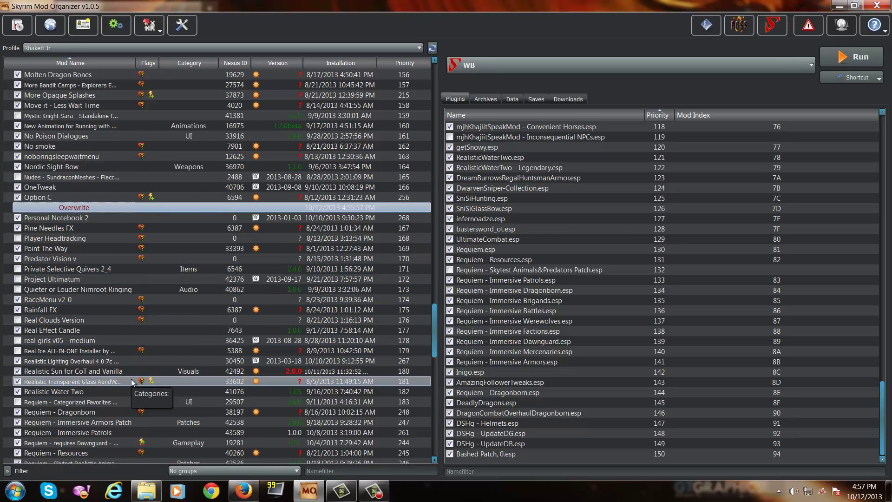
{"action": "scroll", "coordinate": [95, 278], "scroll_direction": "down", "scroll_amount": 4}
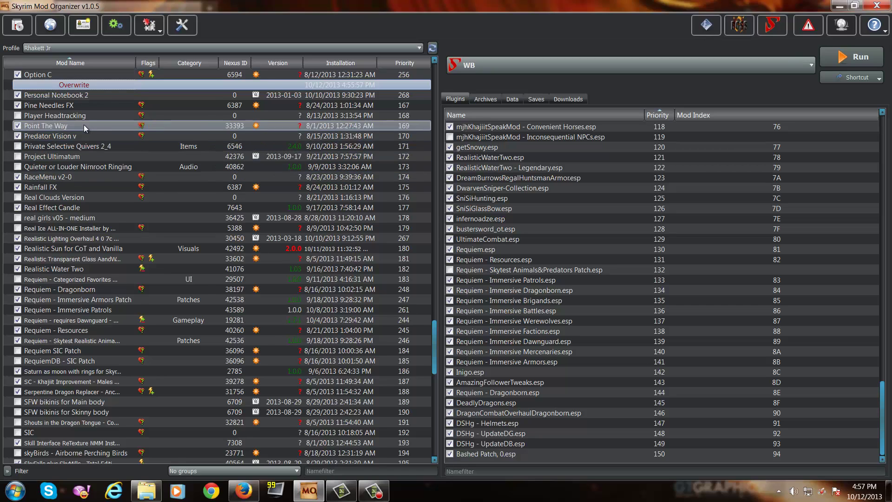
{"action": "scroll", "coordinate": [84, 124], "scroll_direction": "up", "scroll_amount": 8}
{"action": "double_click", "coordinate": [49, 157]}
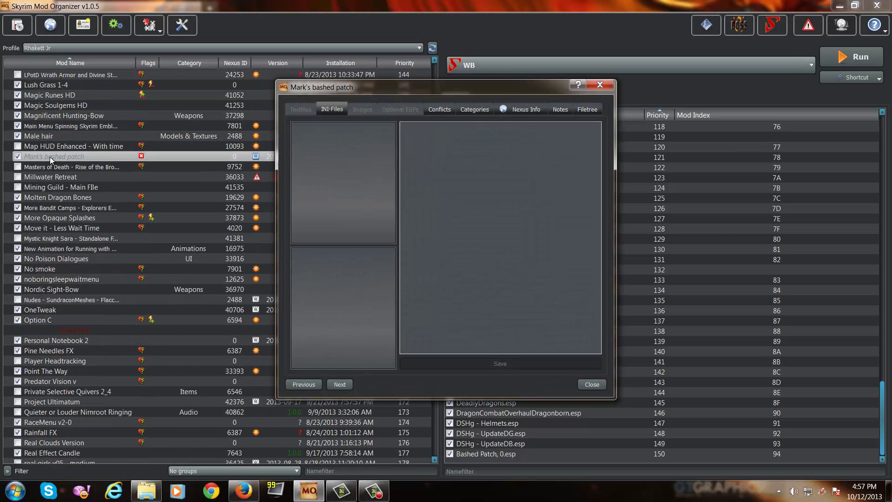
{"action": "left_click", "coordinate": [591, 384]}
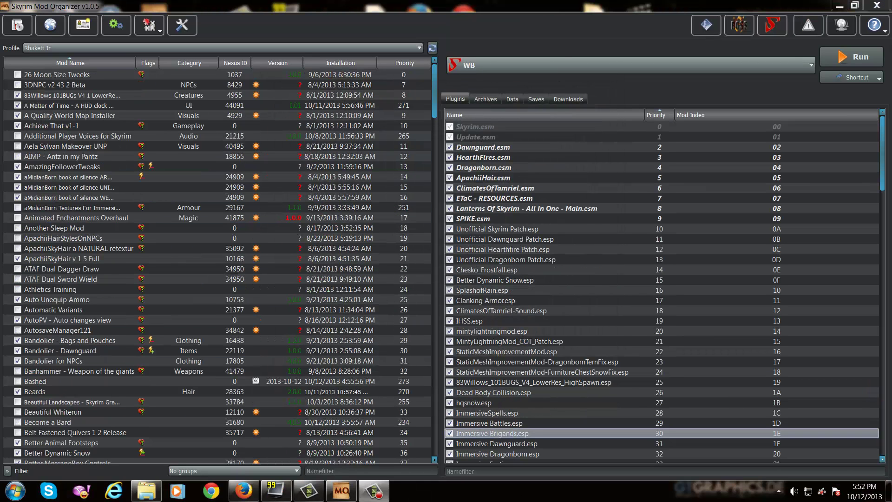